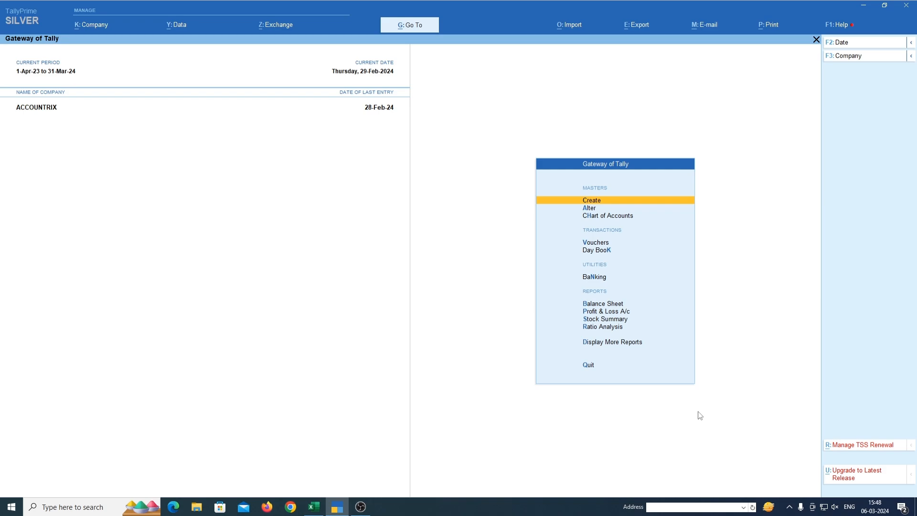
Step: Open the ledger vouchers report for the Input IGST ledger from the account books
key(d)
key(a)
text(l)
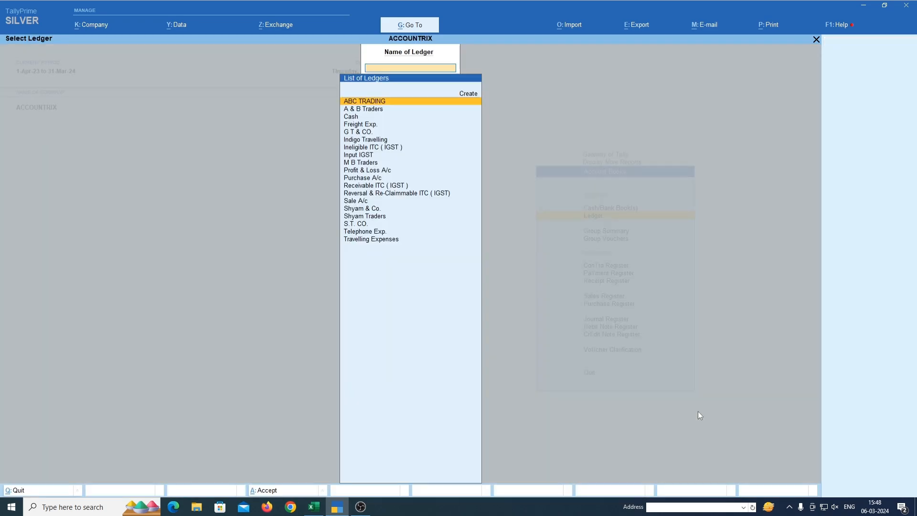
text(INPUT)
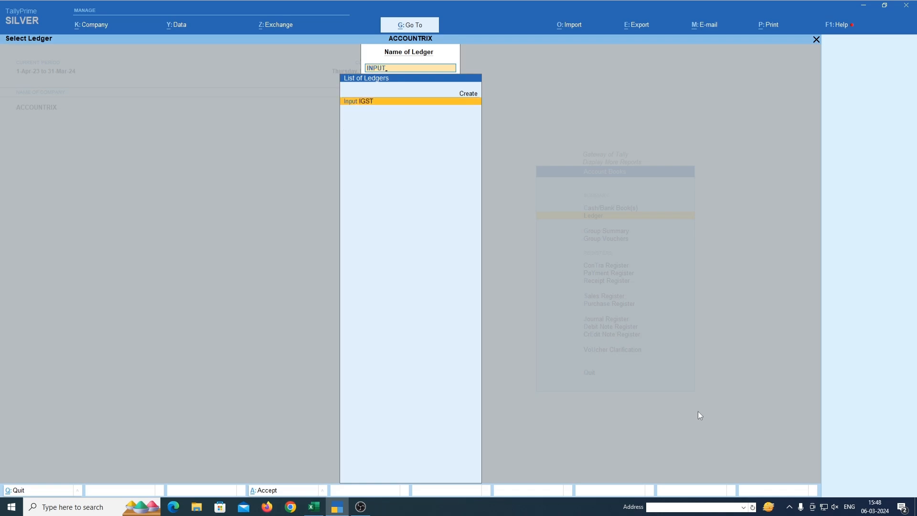
key(Return)
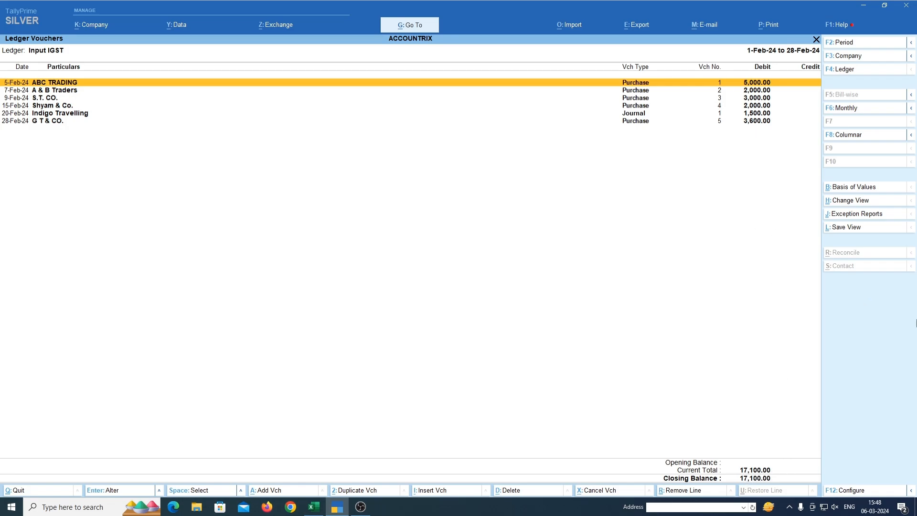
Step: Preview the Input IGST ledger account as a printout, zoom in to read it, and return to the ledger vouchers
key(alt+p)
key(i)
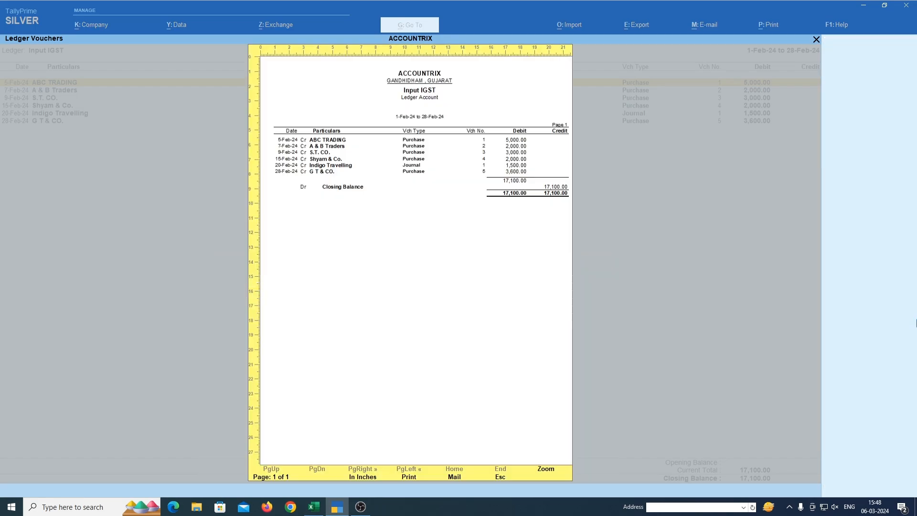
key(Return)
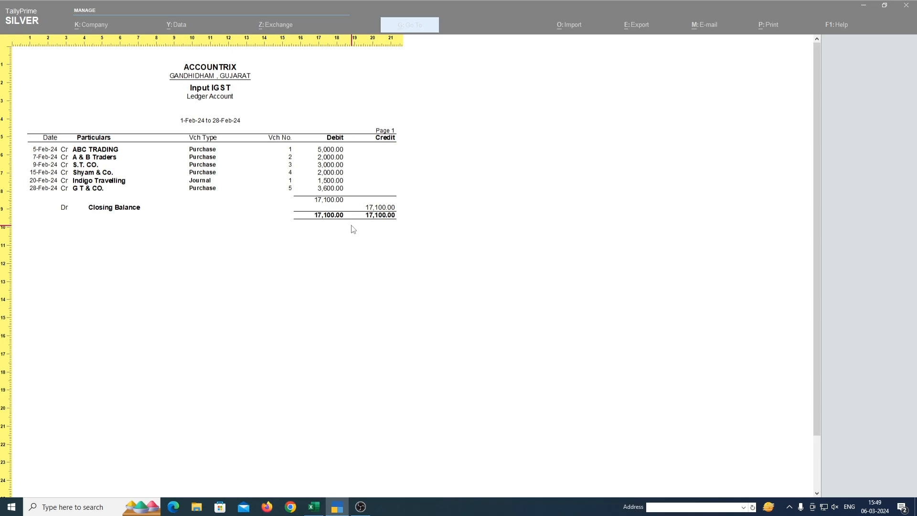
key(Escape)
key(Escape)
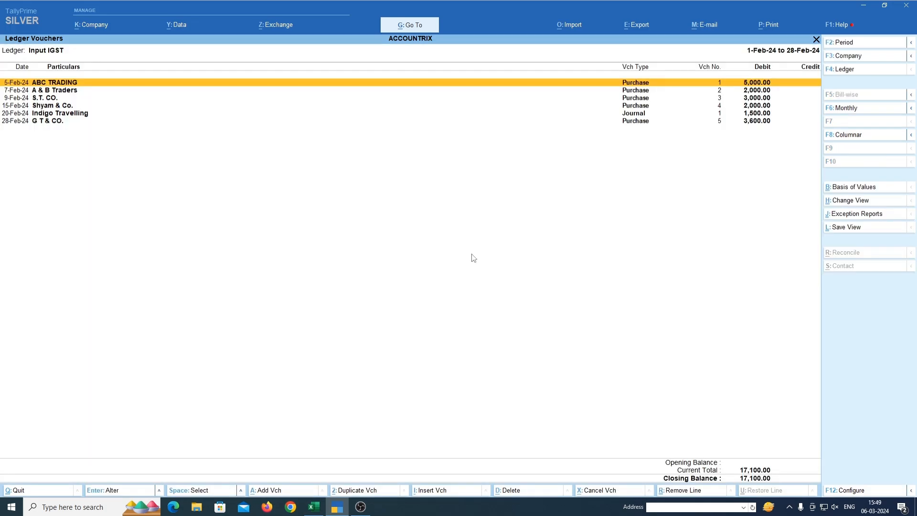
Step: Compare the Input IGST ledger in TallyPrime with the GSTR-2B sheet in Excel, going down to the G T & CO. purchase entry
click(314, 506)
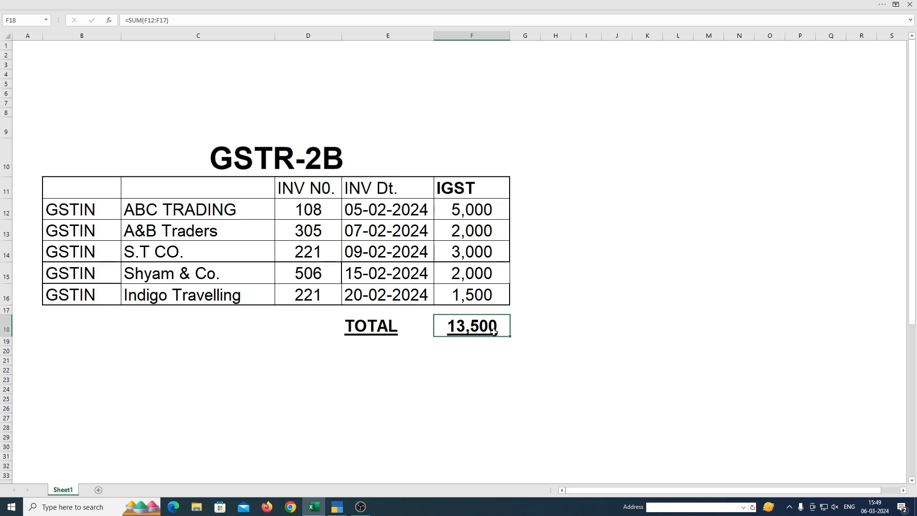
click(338, 507)
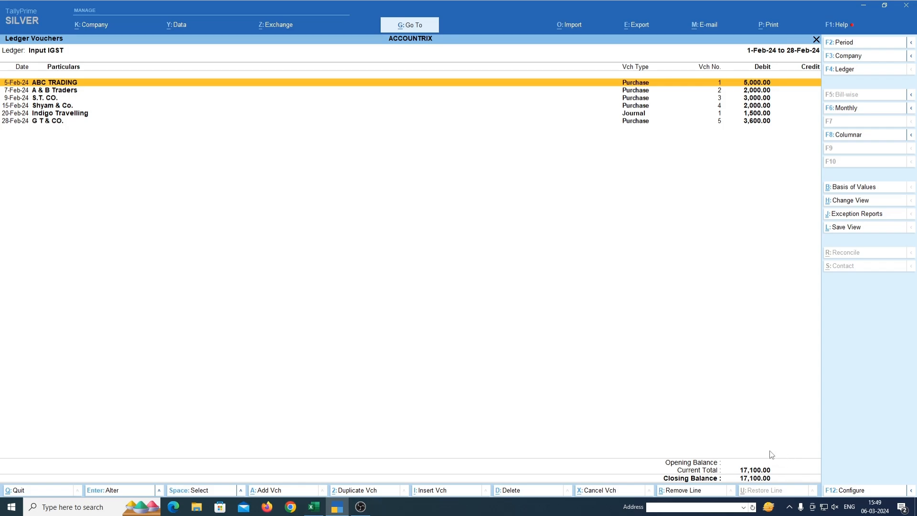
key(Down)
key(Down)
key(Down)
key(Down)
key(Down)
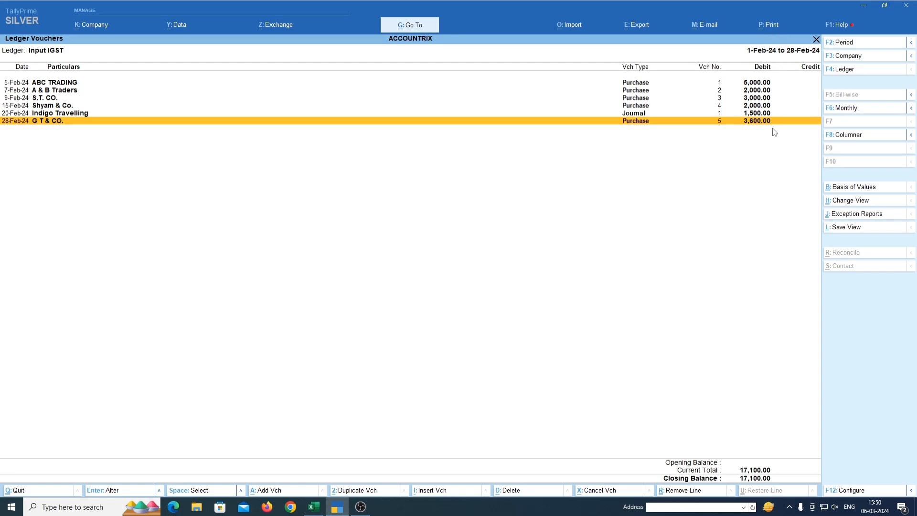
click(315, 507)
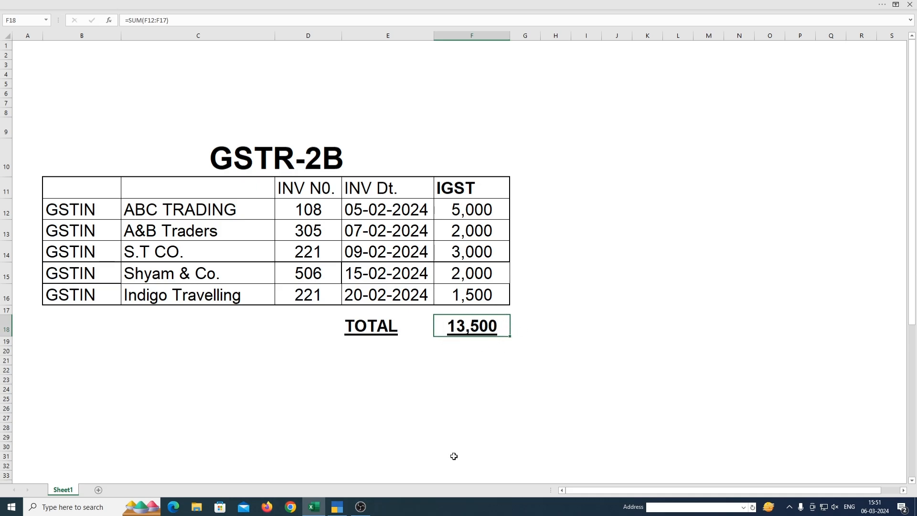
click(341, 508)
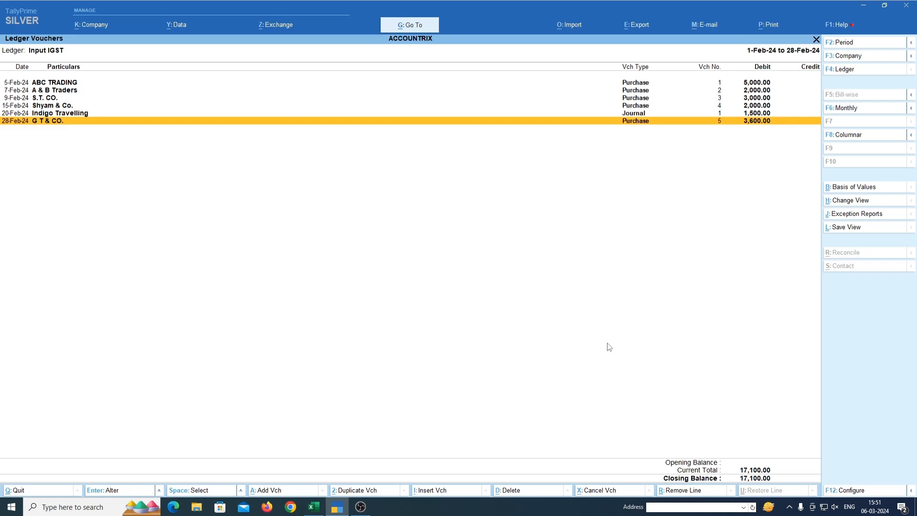
Step: Leave the ledger report, start a new journal voucher, and set its date to 28-2
key(Escape)
key(Escape)
key(Escape)
key(Escape)
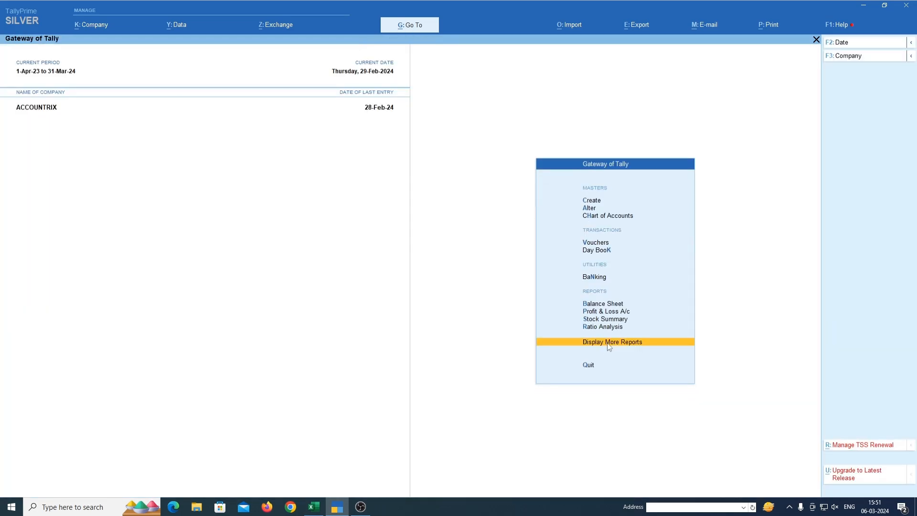
key(Escape)
key(Escape)
key(Down)
key(Down)
key(Down)
key(Return)
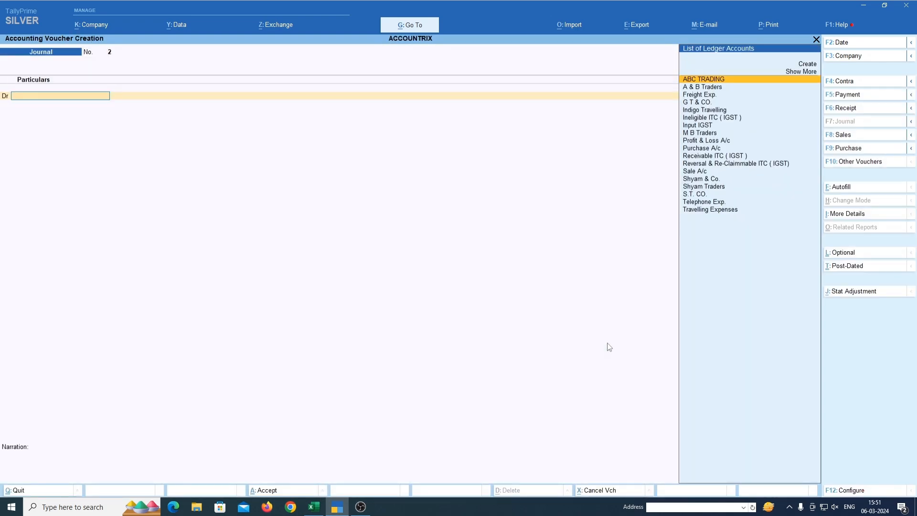
key(F2)
text(28-2)
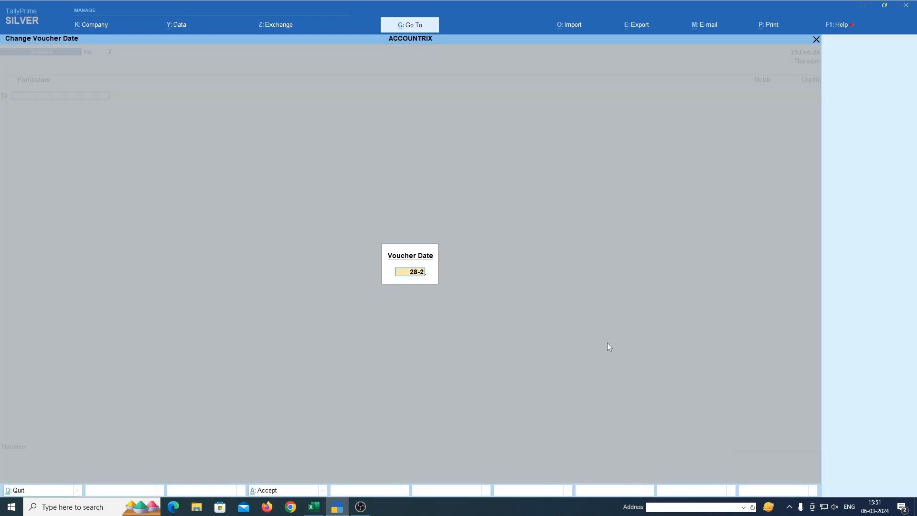
key(Return)
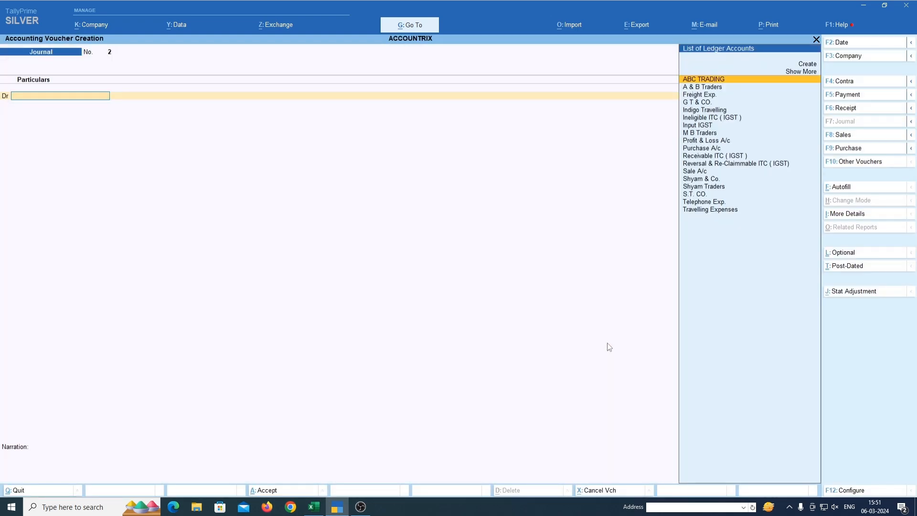
Step: Debit the Receivable ITC ( IGST ) ledger with 3600 in the journal voucher
text(RECEI)
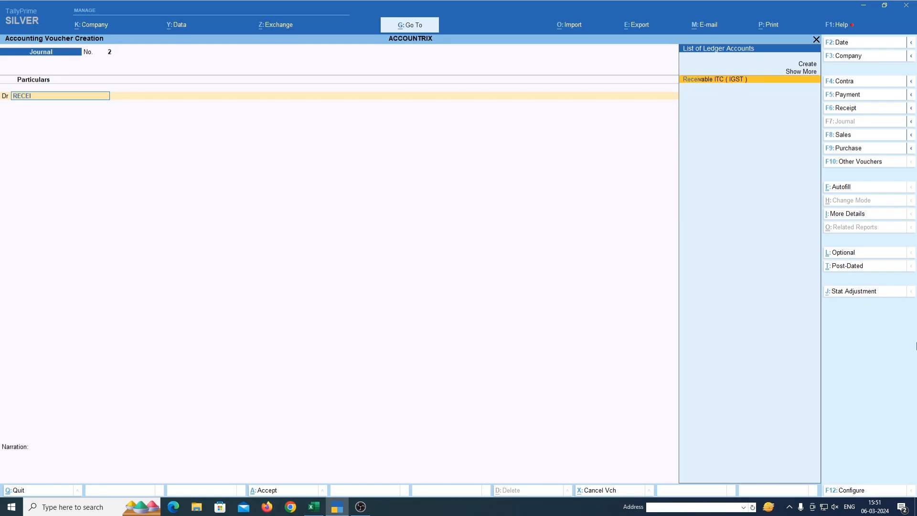
key(Return)
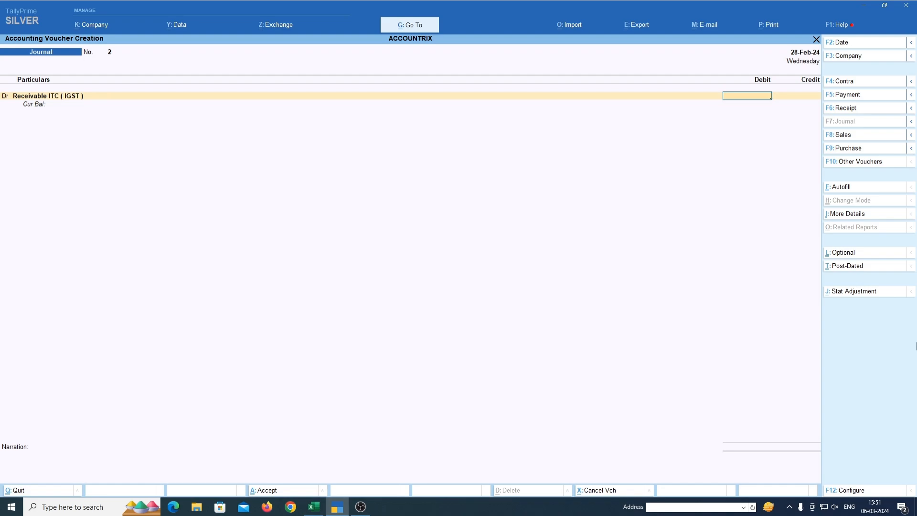
text(3600)
key(Return)
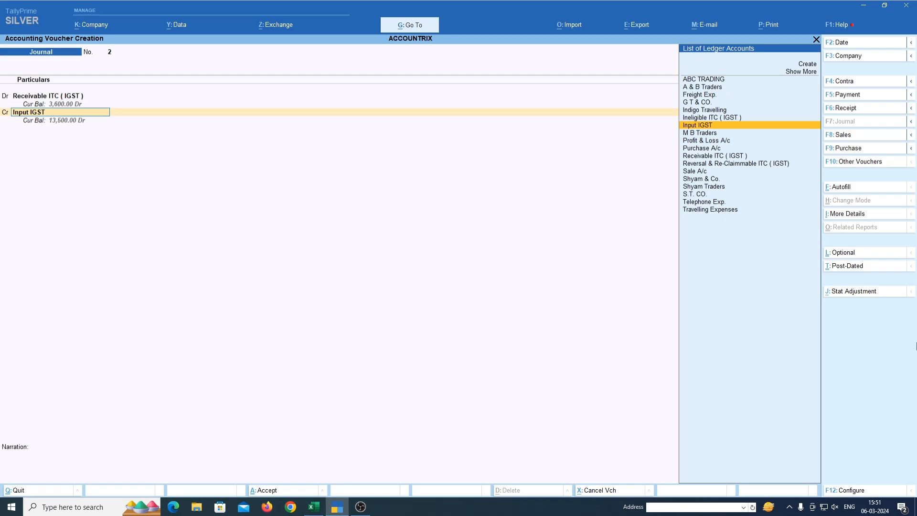
Step: Credit the Input IGST ledger with 3,600, leave the narration blank, and save the journal voucher
text(INPUT)
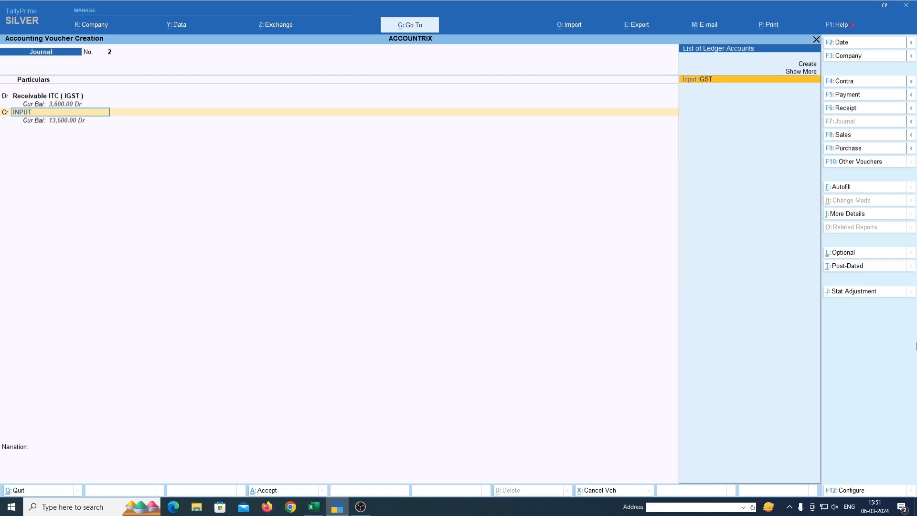
key(Return)
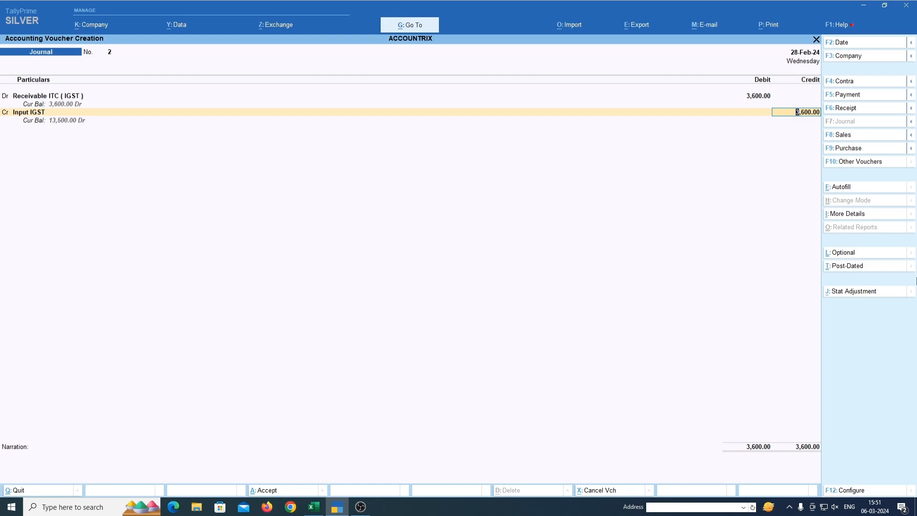
key(Return)
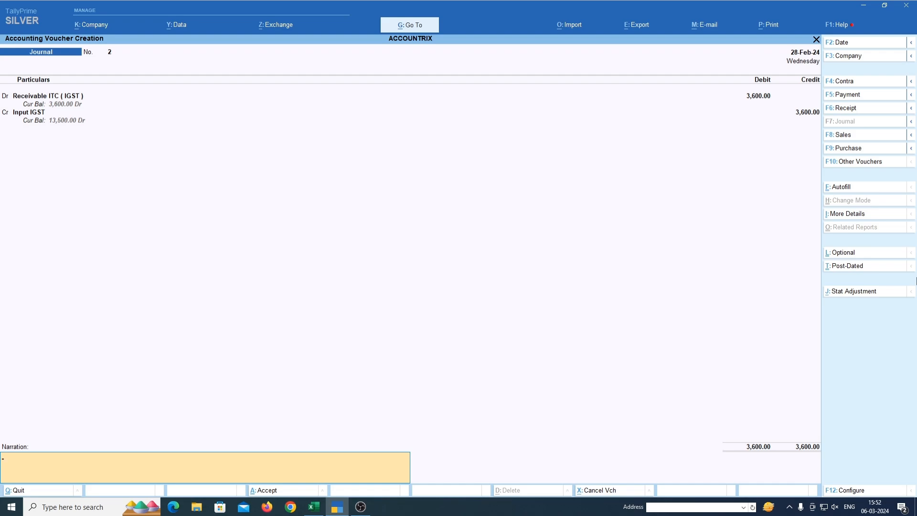
key(Return)
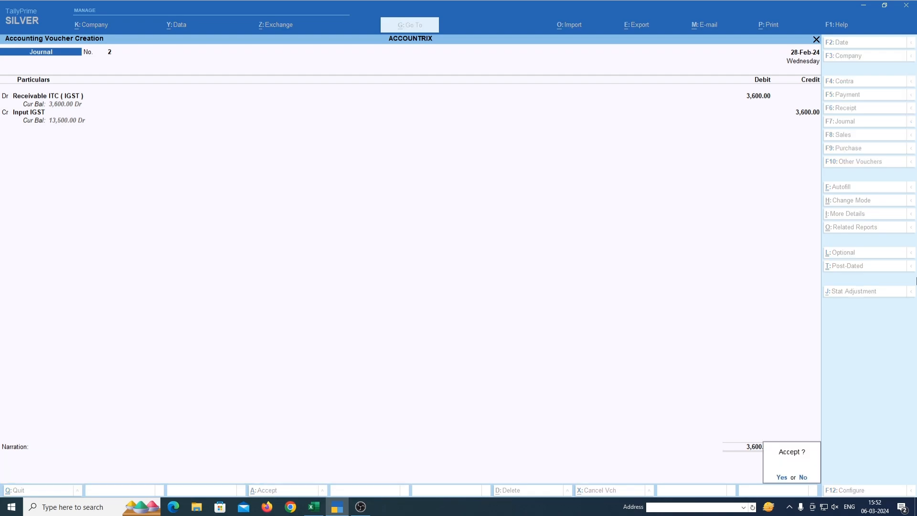
key(Return)
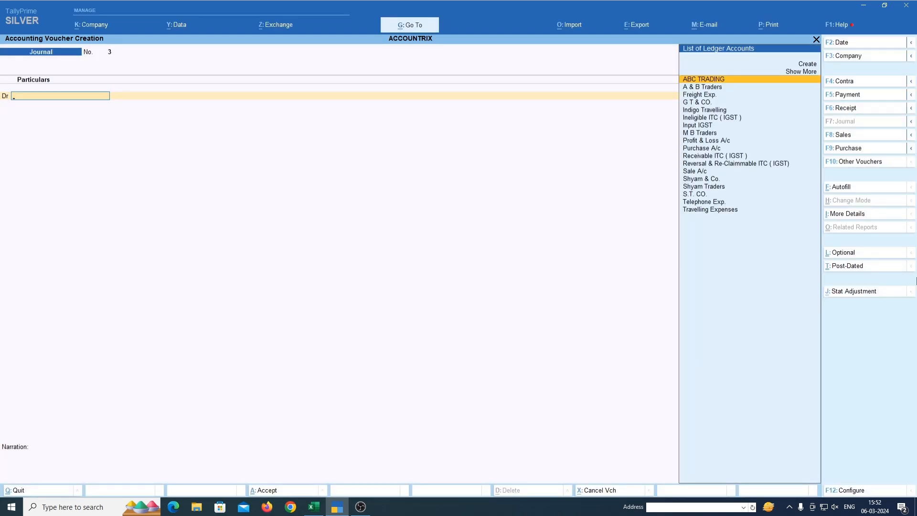
Step: Leave voucher entry and reopen the Input IGST ledger vouchers from the account books
key(Escape)
key(Escape)
key(Escape)
text(da)
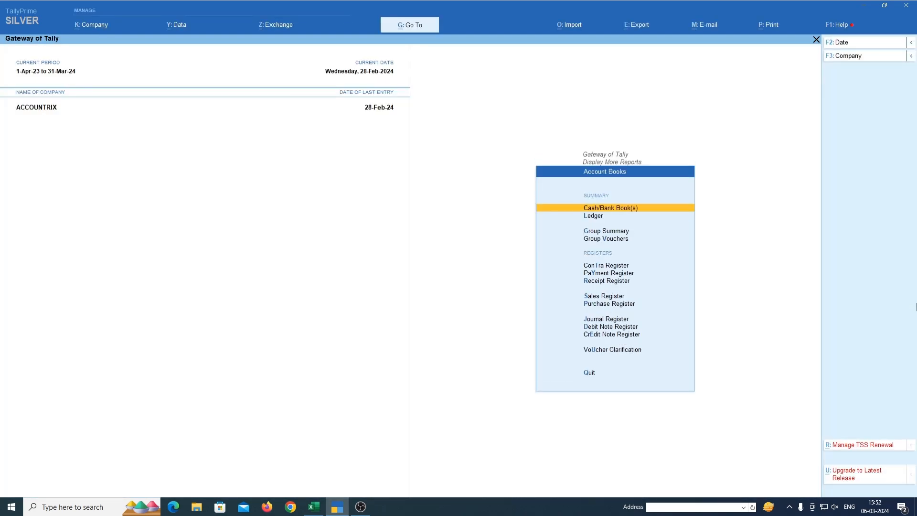
text(lINP)
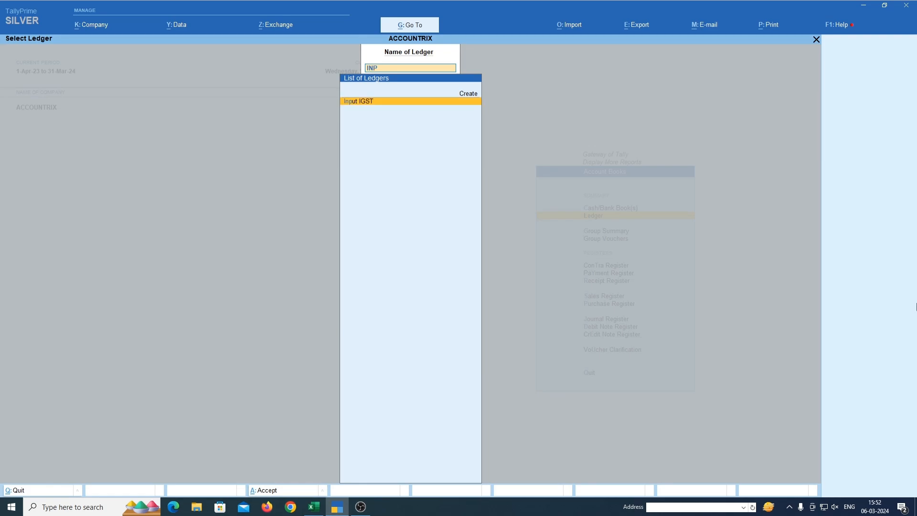
key(Return)
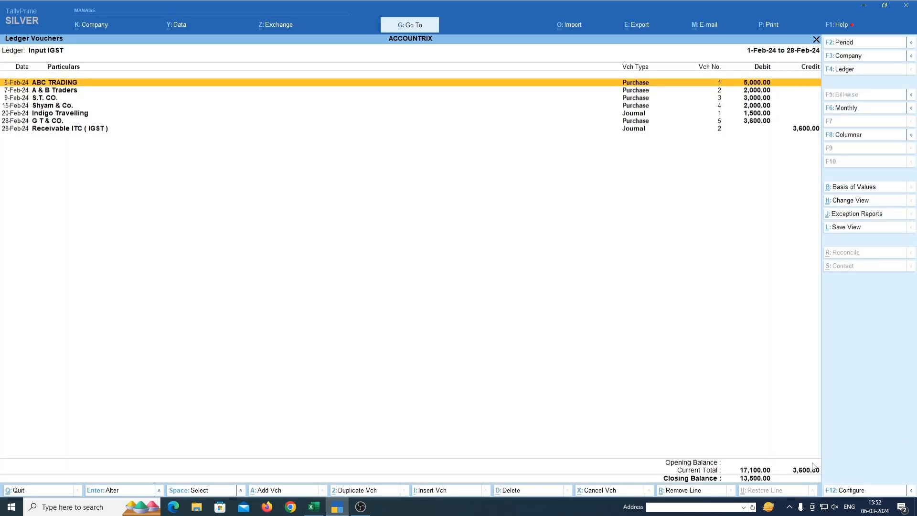
Step: Check the Receivable ITC ( IGST ) journal line and the Input IGST closing balance against the GSTR-2B total in Excel, ending on the Indigo Travelling entry
key(Down)
key(Down)
key(Down)
key(Down)
key(Down)
key(Down)
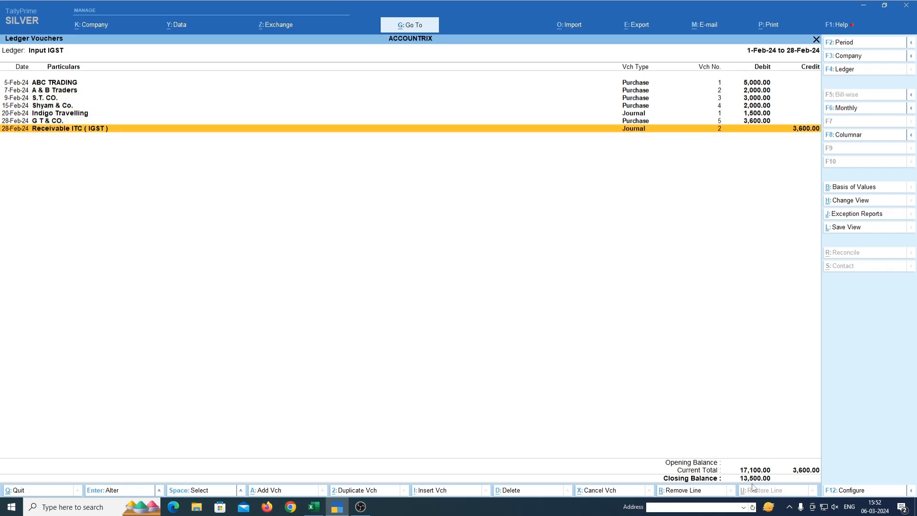
click(314, 507)
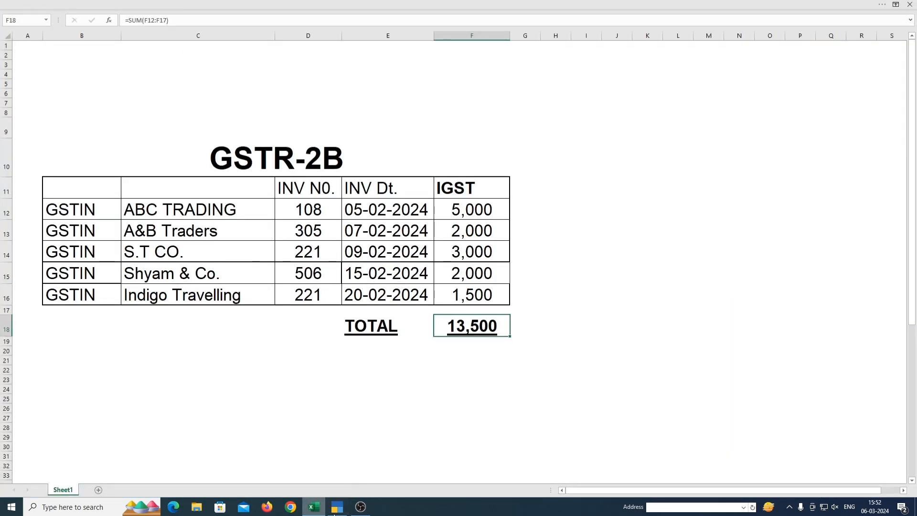
click(337, 506)
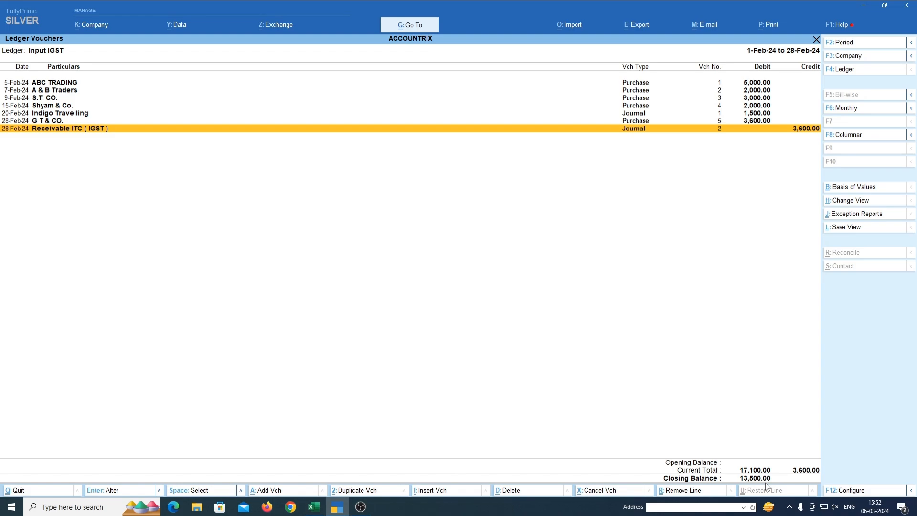
click(316, 509)
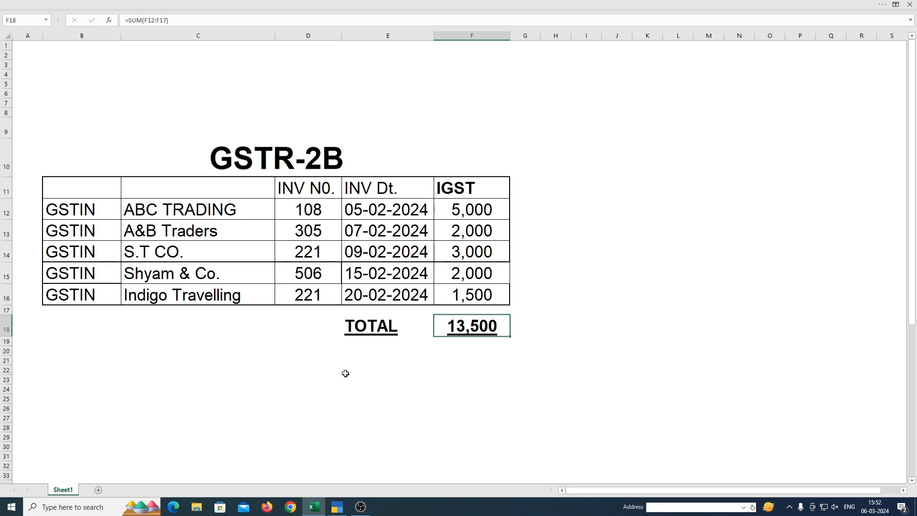
click(337, 507)
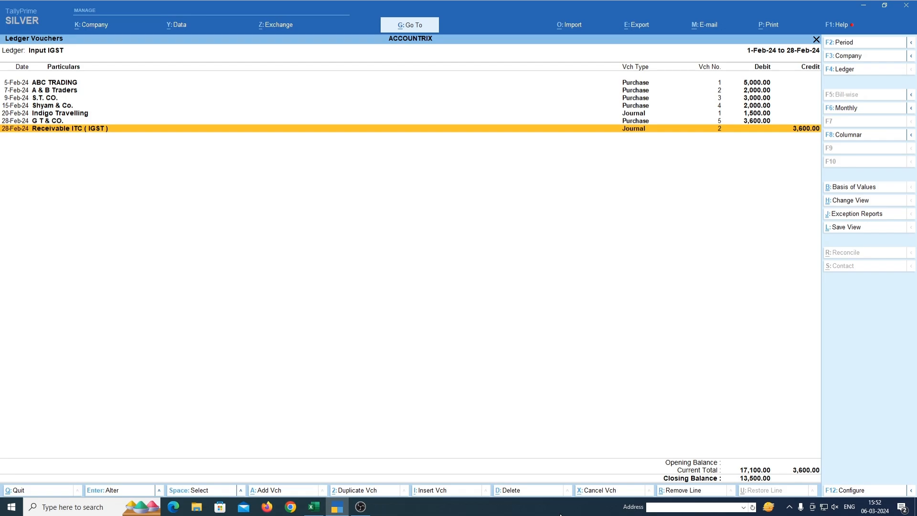
key(Up)
key(Up)
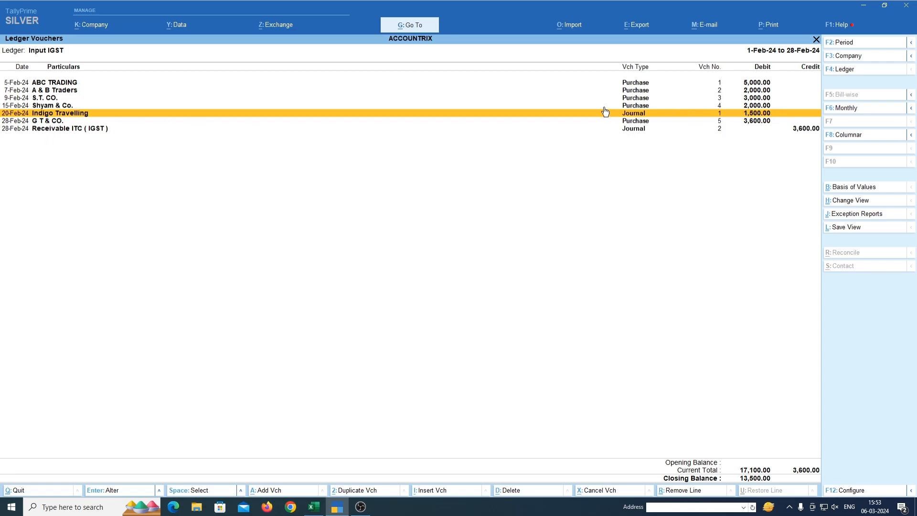
Step: Leave the Input IGST ledger vouchers and start a new journal voucher
key(Escape)
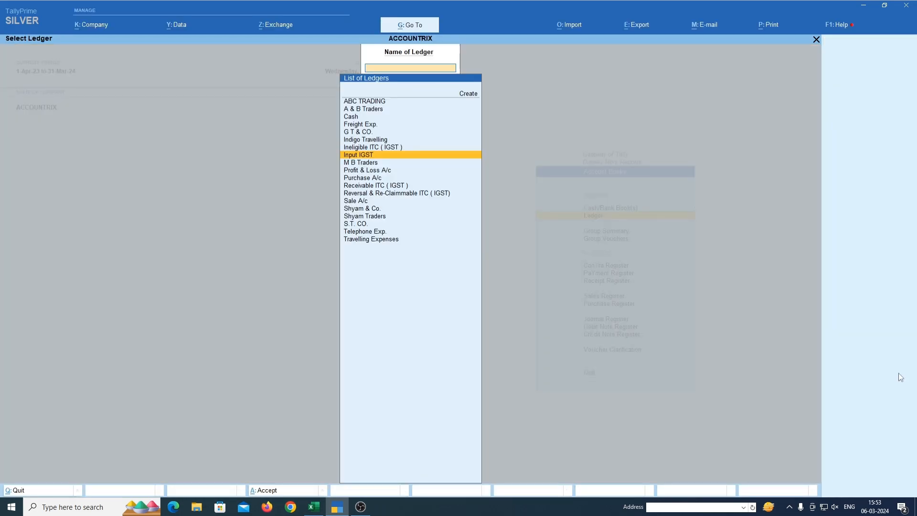
key(Escape)
key(Escape)
key(n)
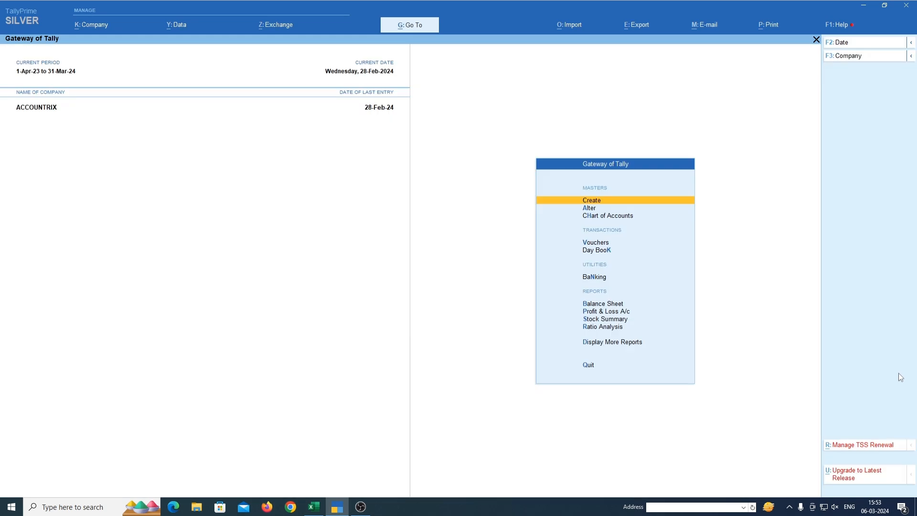
key(Down)
key(Down)
key(Down)
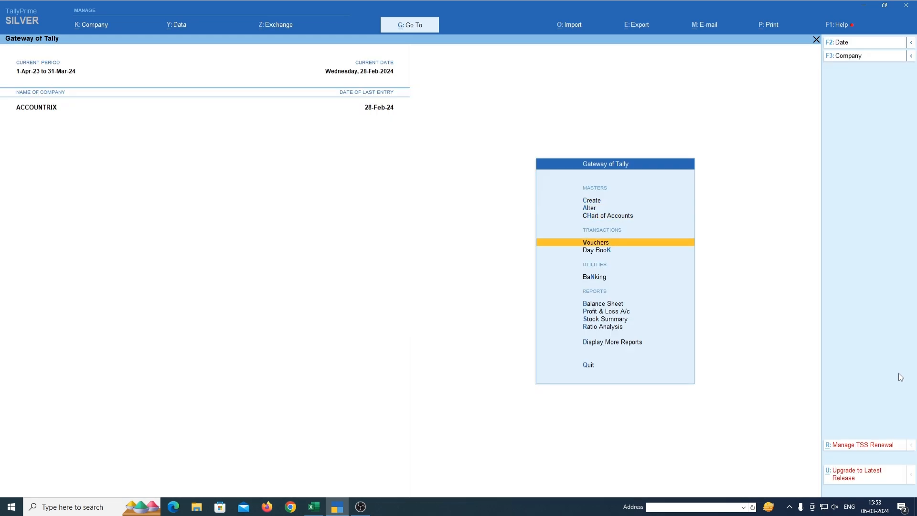
key(Return)
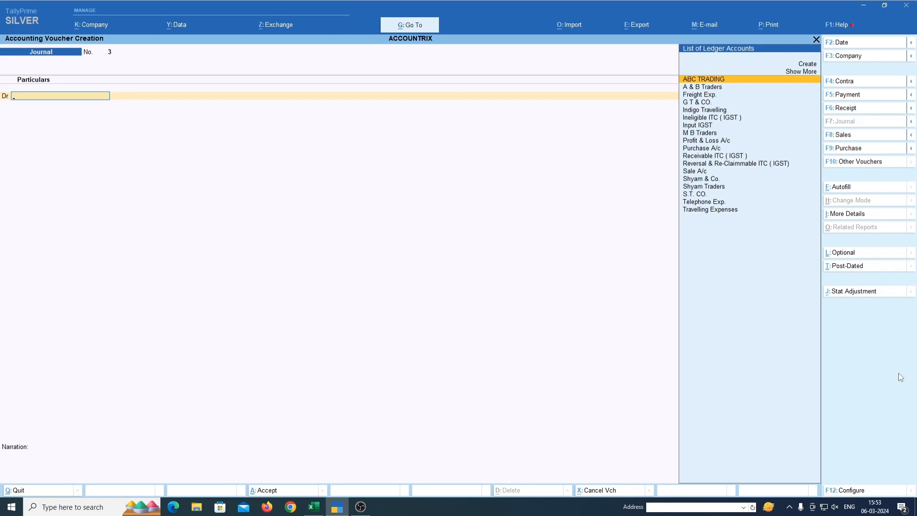
Step: Debit the Ineligible ITC ( IGST ) ledger with 1500 in the journal voucher
text(I)
text(N)
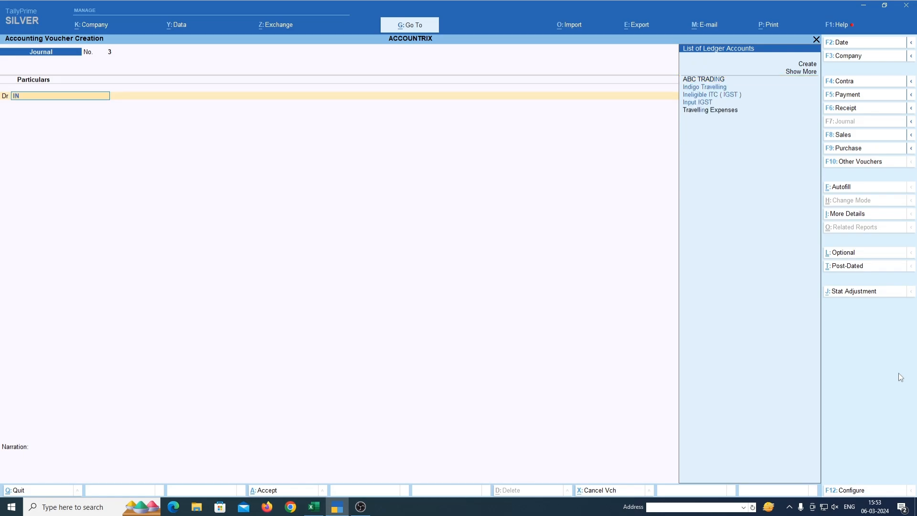
text(ELI)
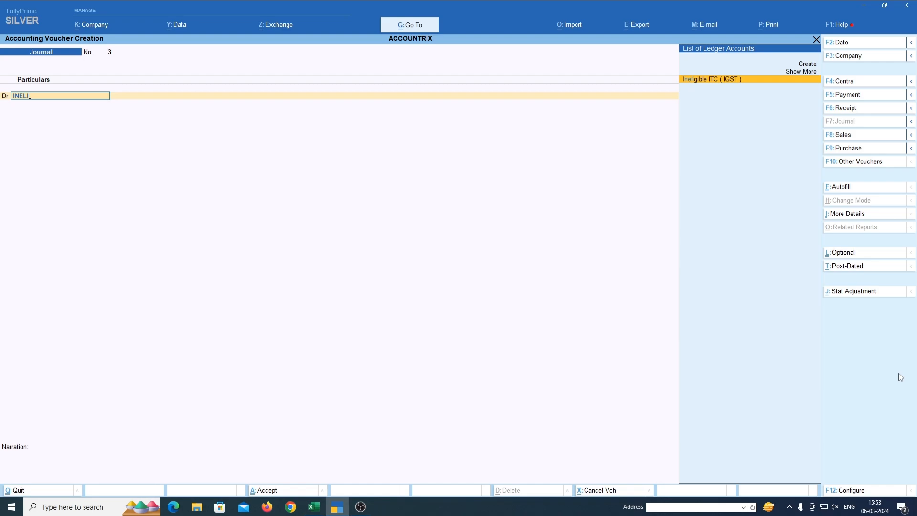
key(Return)
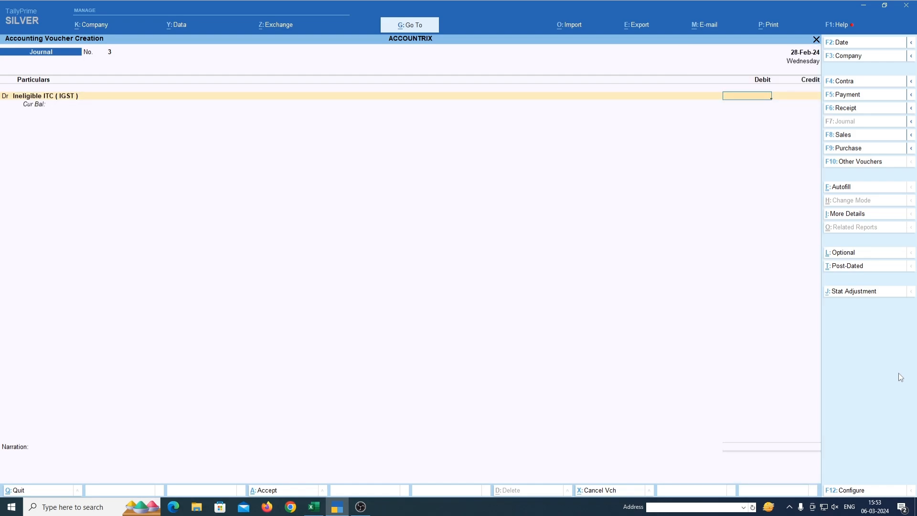
text(1500)
key(Return)
Step: Credit the Input IGST ledger with 1,500, leave the narration blank, and save the journal voucher
key(Return)
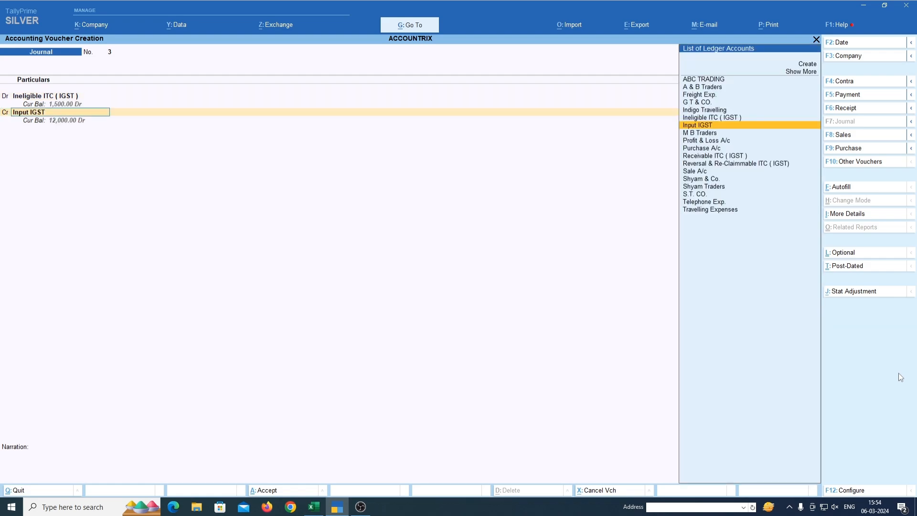
key(Return)
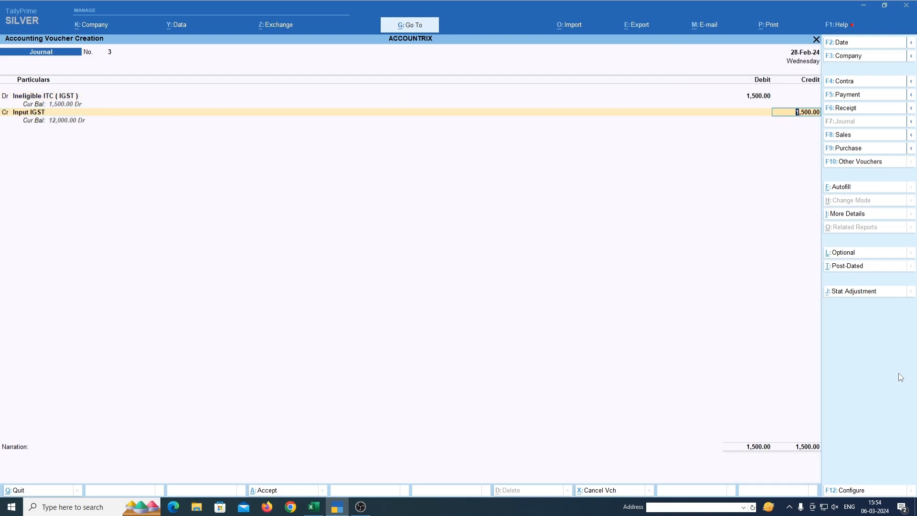
key(Return)
key(Return)
key(Return)
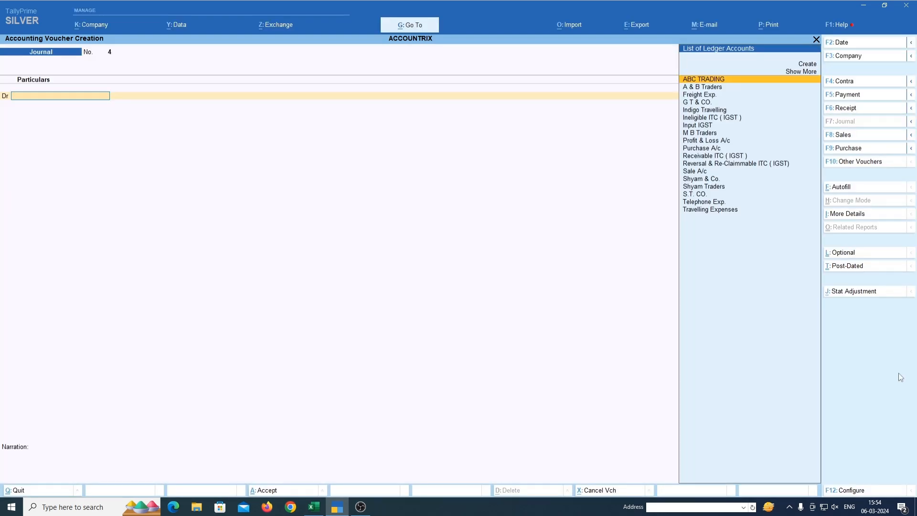
Step: Reopen the Input IGST ledger vouchers and compare the closing balance with the GSTR-2B total in Excel, returning to TallyPrime
key(Escape)
key(c)
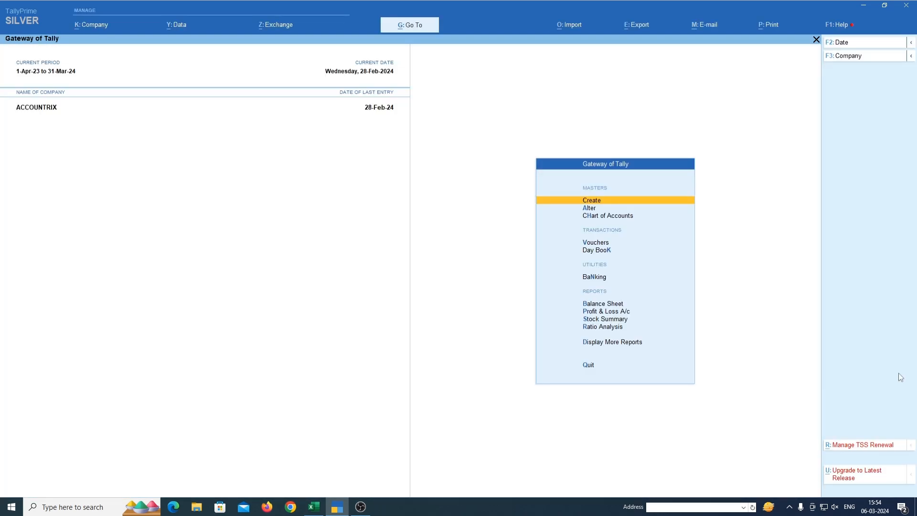
text(dalINPUT)
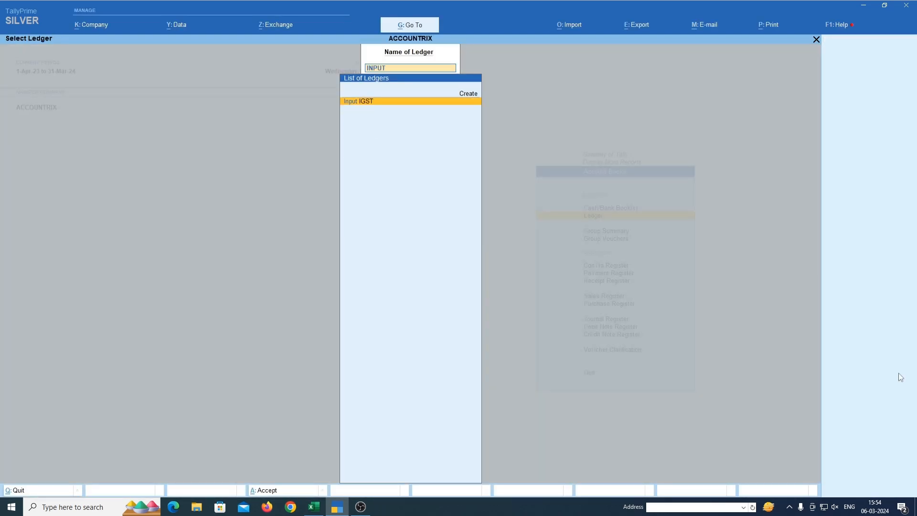
key(Return)
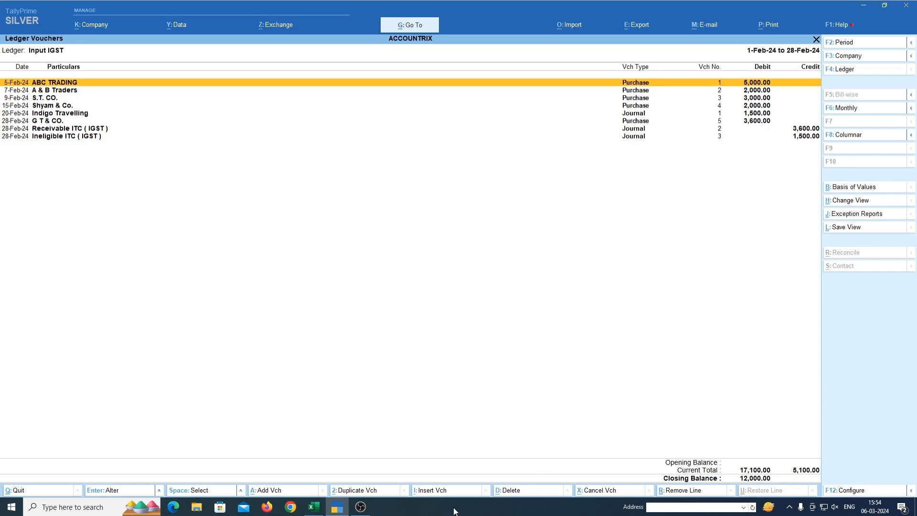
click(314, 507)
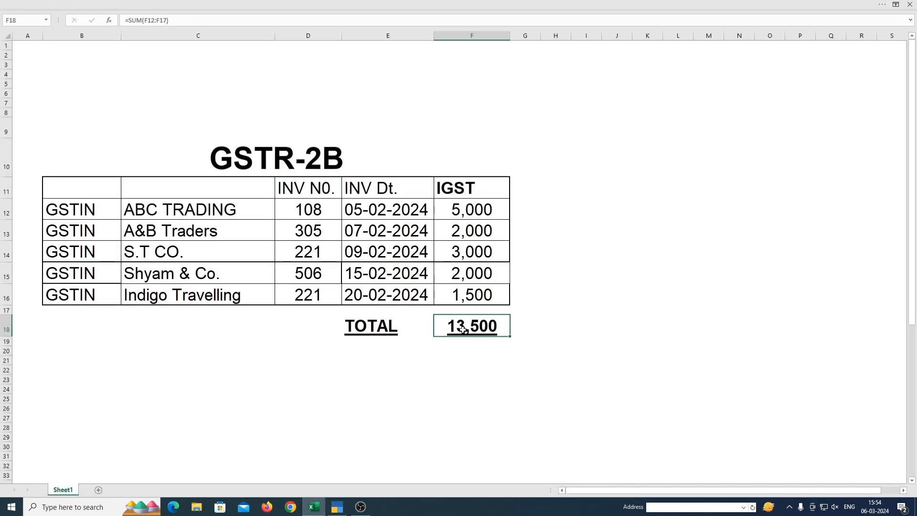
click(338, 506)
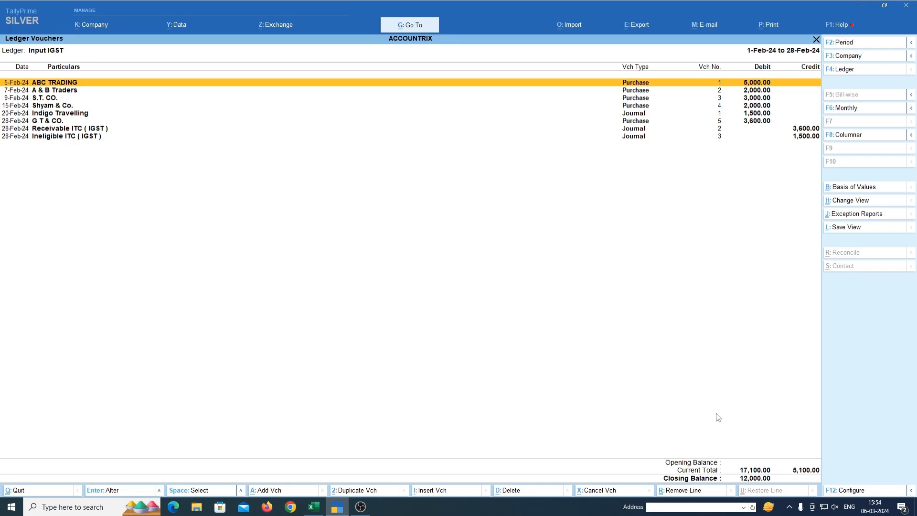
Step: Remove the G T & CO. purchase line and the Receivable ITC ( IGST ) journal line from the Input IGST ledger view
key(Down)
key(Down)
key(Down)
key(Down)
key(Down)
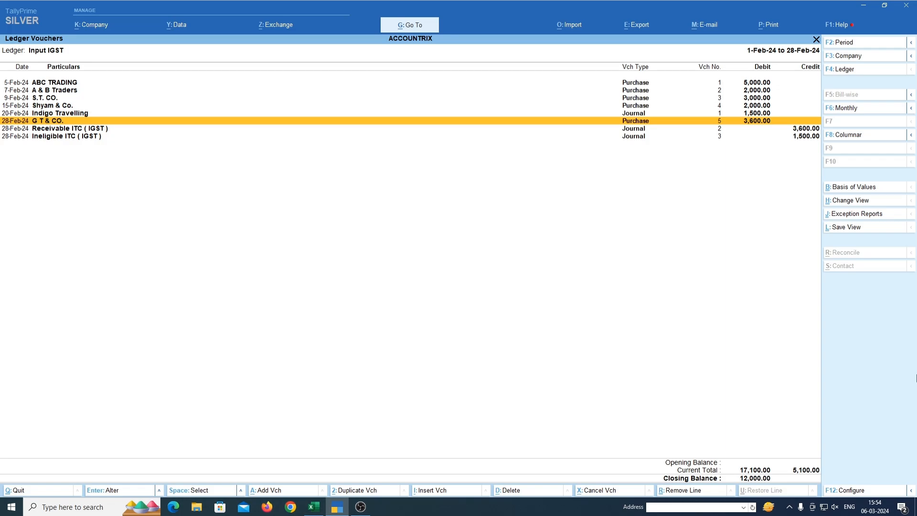
key(Down)
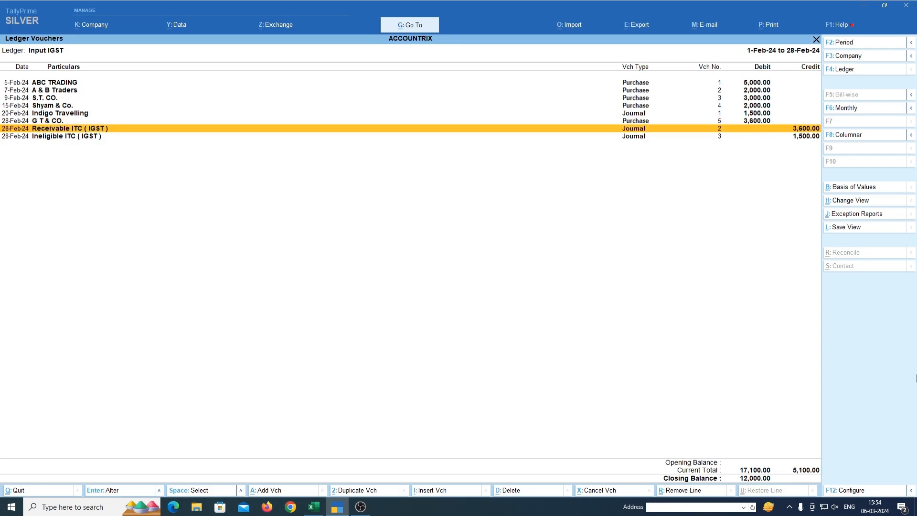
key(Up)
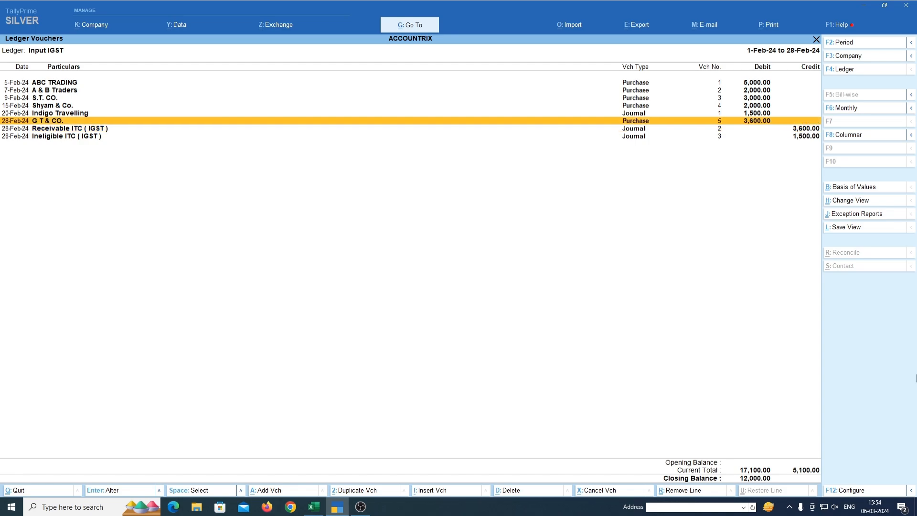
key(alt+r)
key(alt+r)
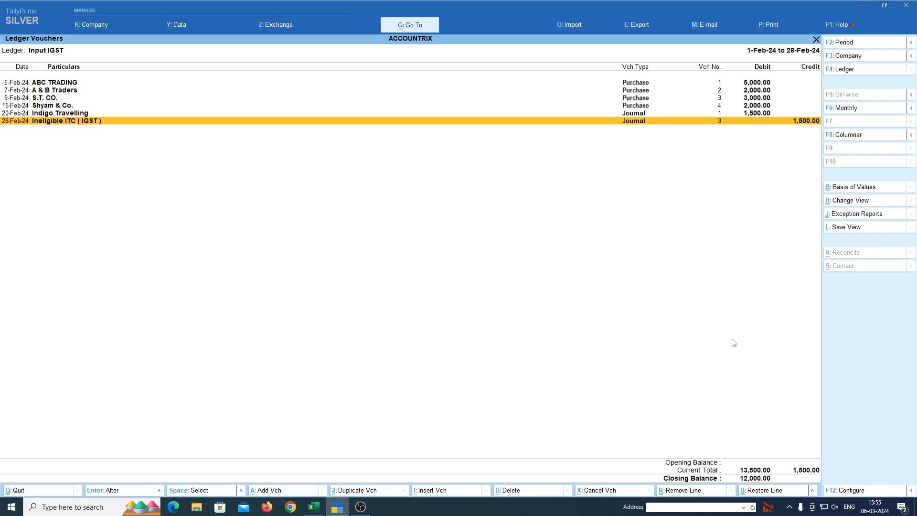
Step: Review the remaining purchase and journal lines in the Input IGST ledger, ending on the Shyam & Co. entry
key(Up)
key(Up)
key(Up)
key(Up)
key(Up)
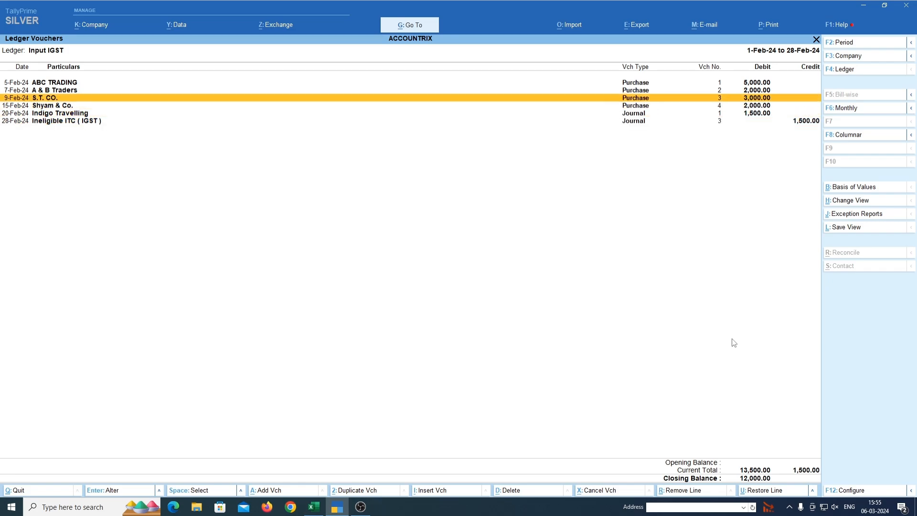
key(Down)
key(Down)
key(Down)
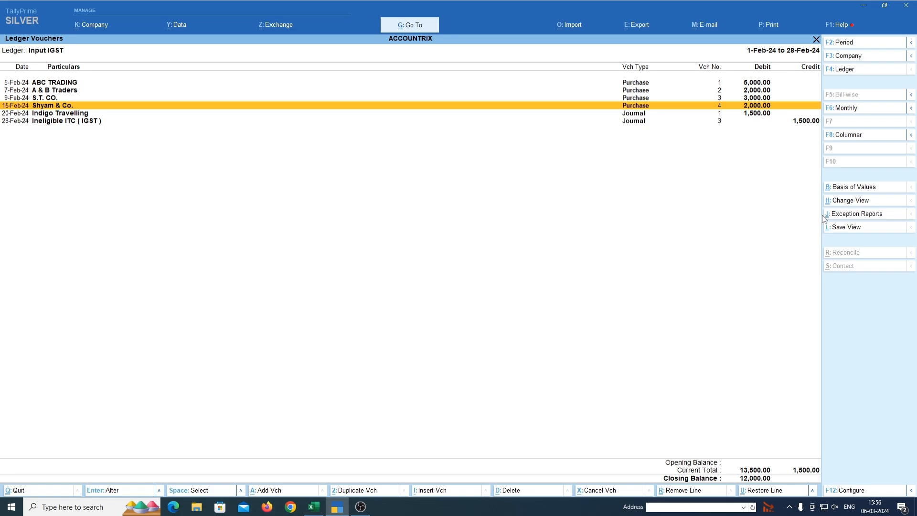
Step: Close the Input IGST ledger report and open a blank journal voucher
key(Escape)
key(Escape)
key(Escape)
key(Escape)
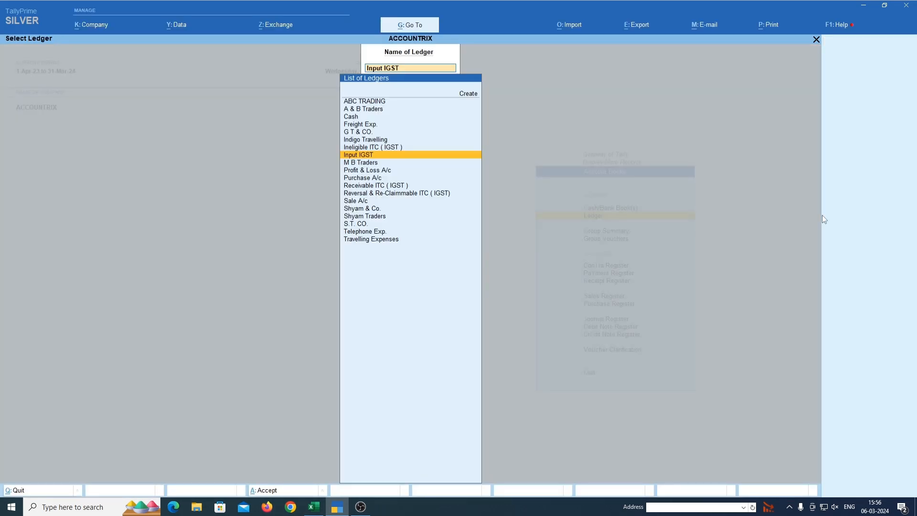
key(Down)
key(Down)
key(Down)
key(Down)
key(Down)
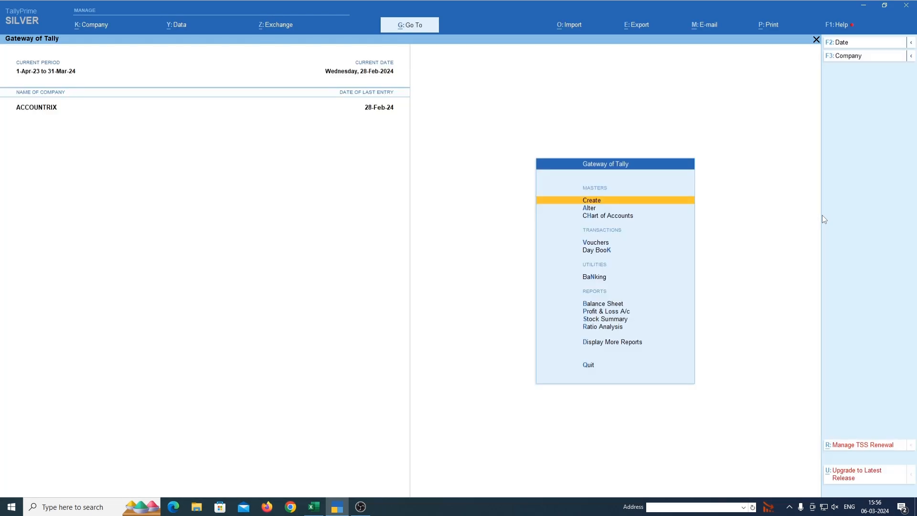
key(Return)
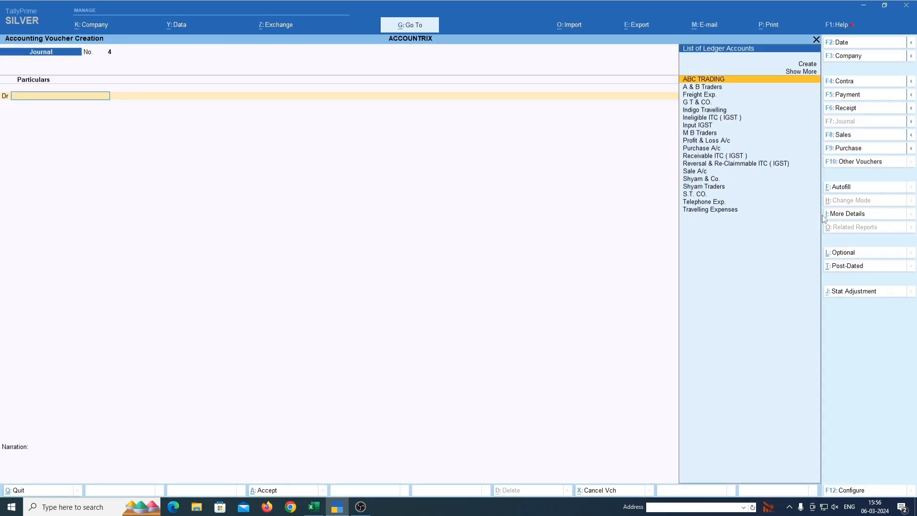
Step: Debit the Reversal & Re-Claimmable ITC ( IGST) ledger with 2,000 in the journal voucher
text(RE)
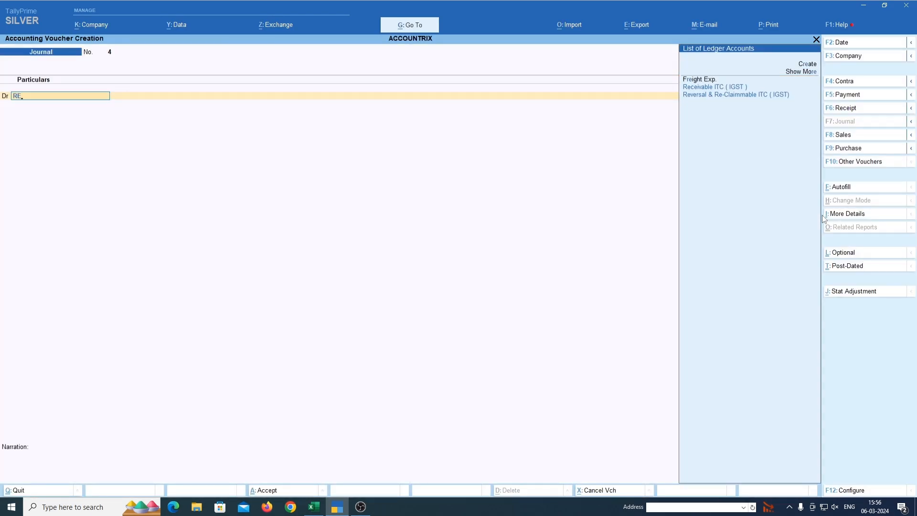
key(Down)
key(Down)
key(Return)
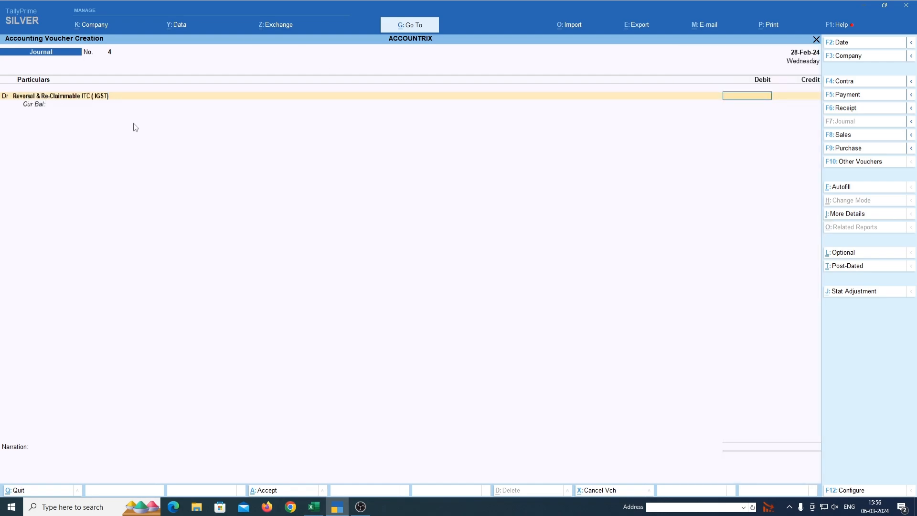
text(2,000)
key(Return)
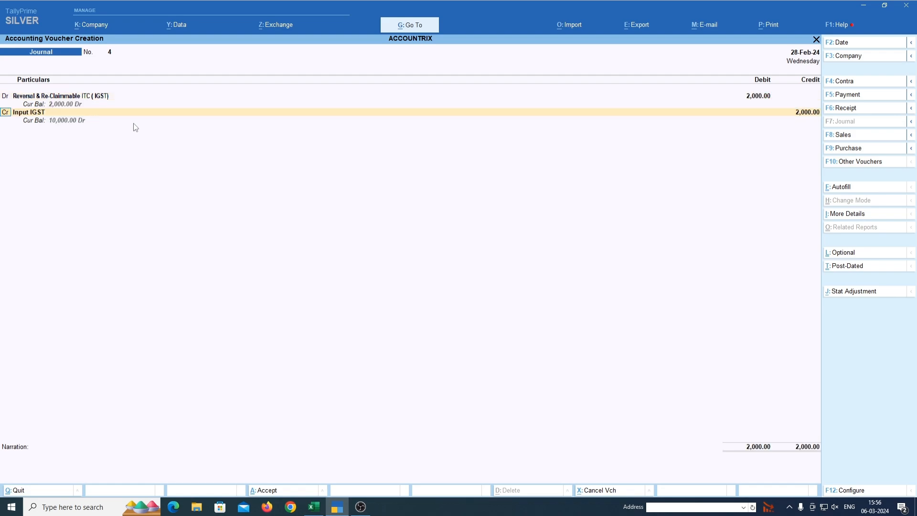
Step: Credit the Input IGST ledger with 2,000, leave the narration blank, and save the journal voucher
key(Return)
key(Return)
key(Return)
key(Return)
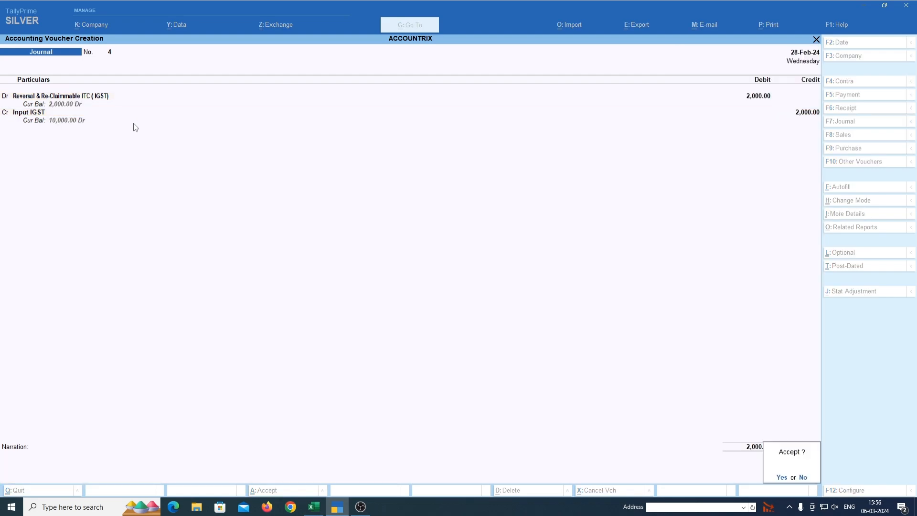
key(Return)
Step: Quit voucher entry and open the Reversal & Re-Claimmable ITC ( IGST) ledger vouchers to check the posted journal
key(Escape)
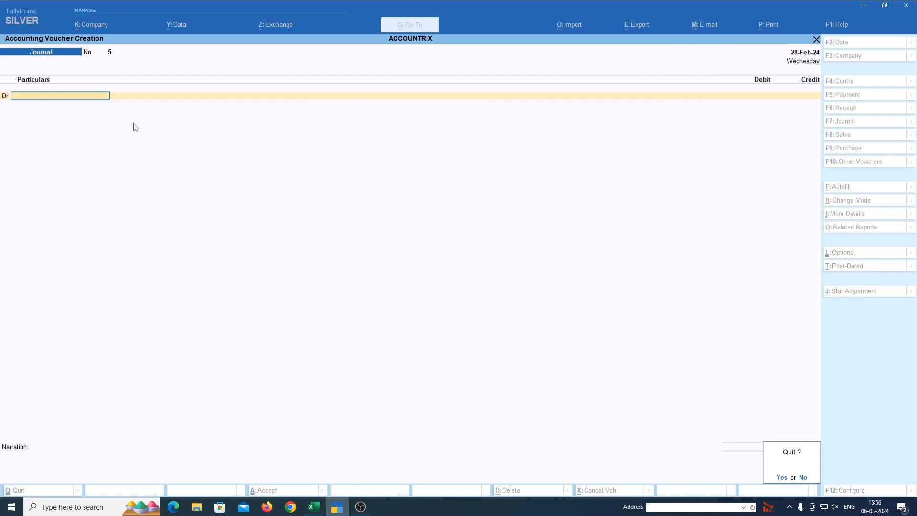
key(Return)
key(Escape)
key(Escape)
key(Escape)
key(Escape)
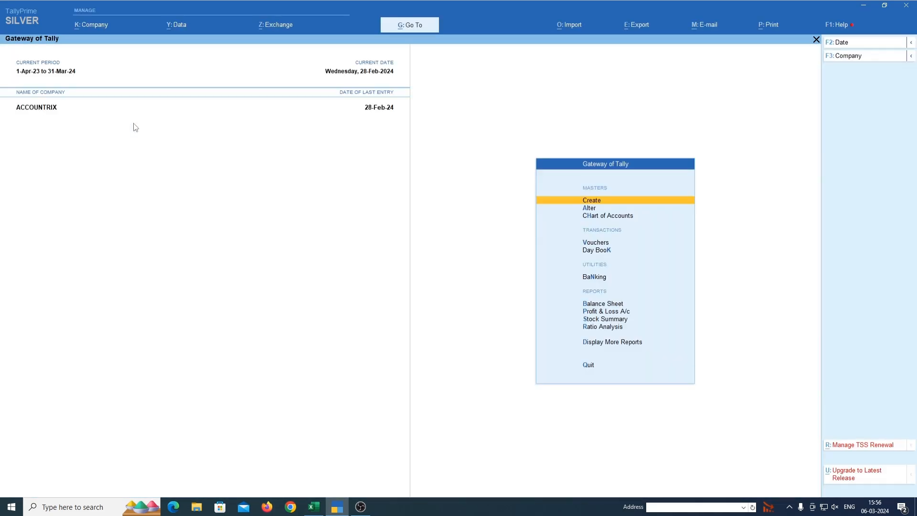
text(dalrev)
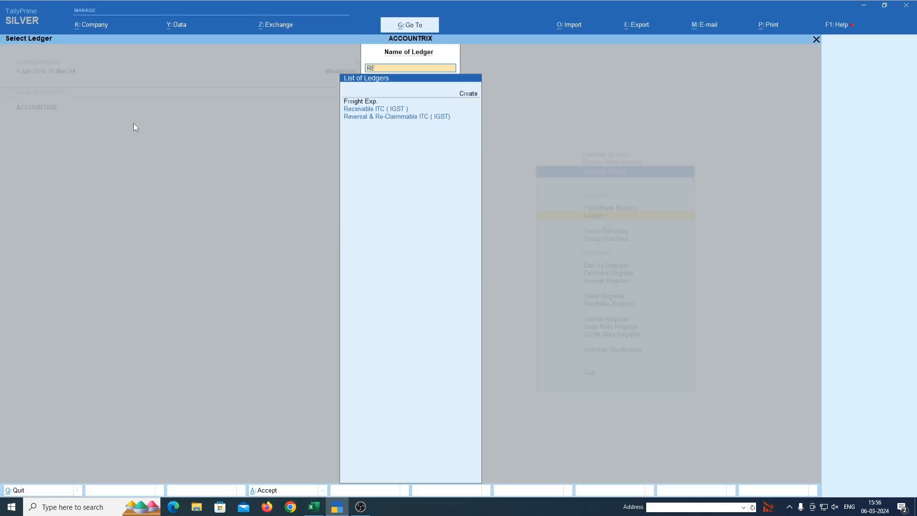
key(Return)
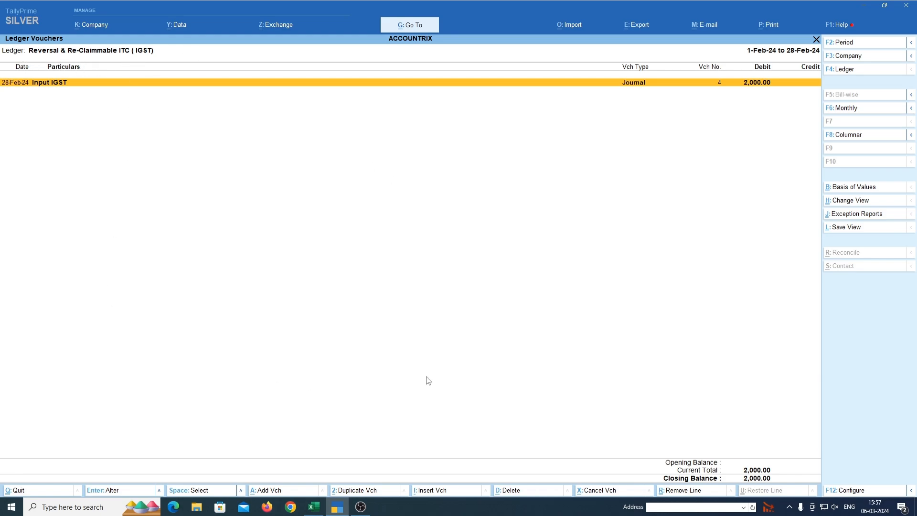
Step: Close the Reversal & Re-Claimmable ITC ( IGST) ledger vouchers and open a blank journal voucher
key(Escape)
key(Escape)
key(Escape)
key(Escape)
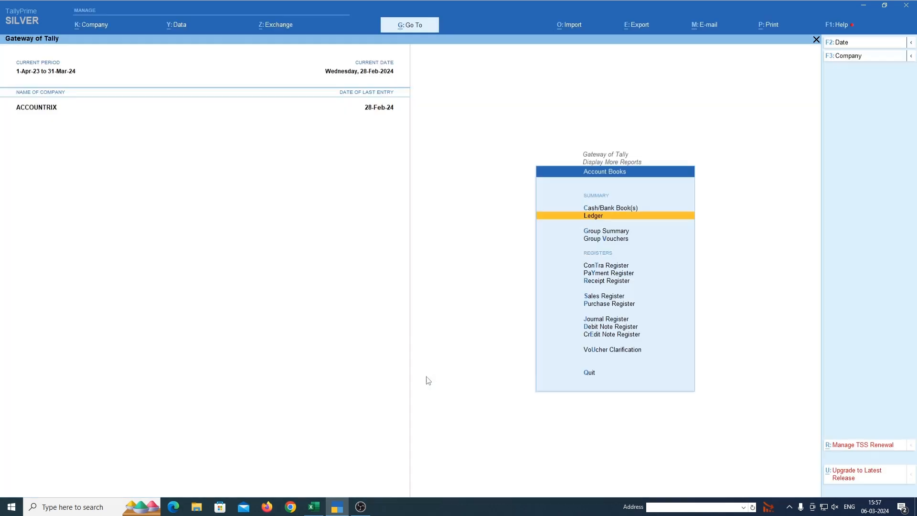
key(Down)
key(Down)
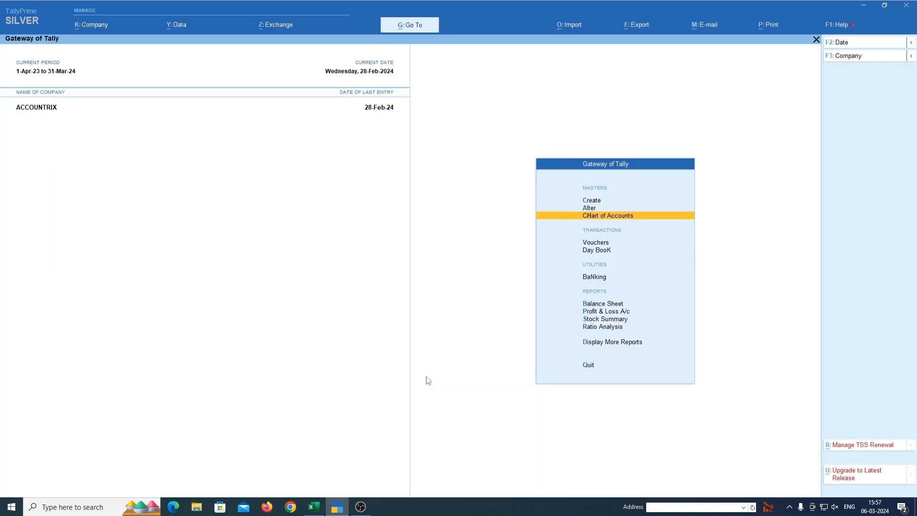
key(Down)
key(Return)
Step: Debit the Input IGST ledger with 2,000 in the journal voucher
text(INPUT)
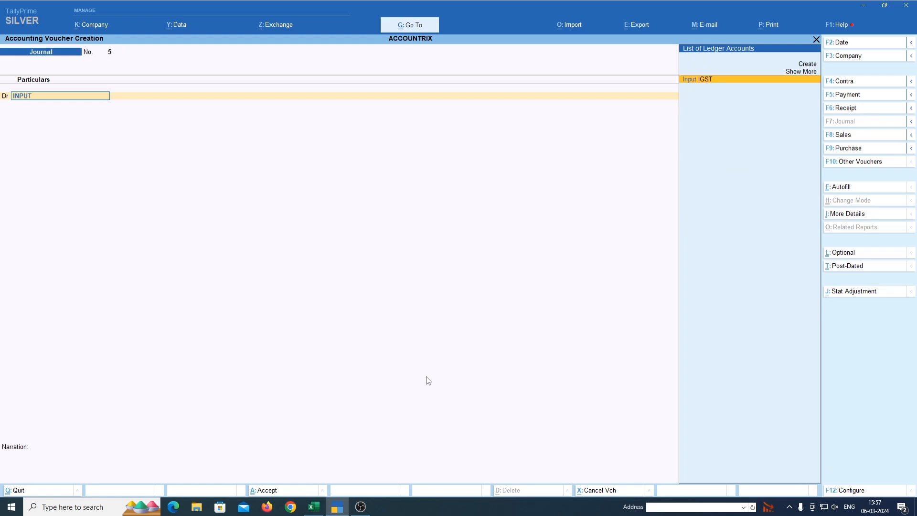
key(Return)
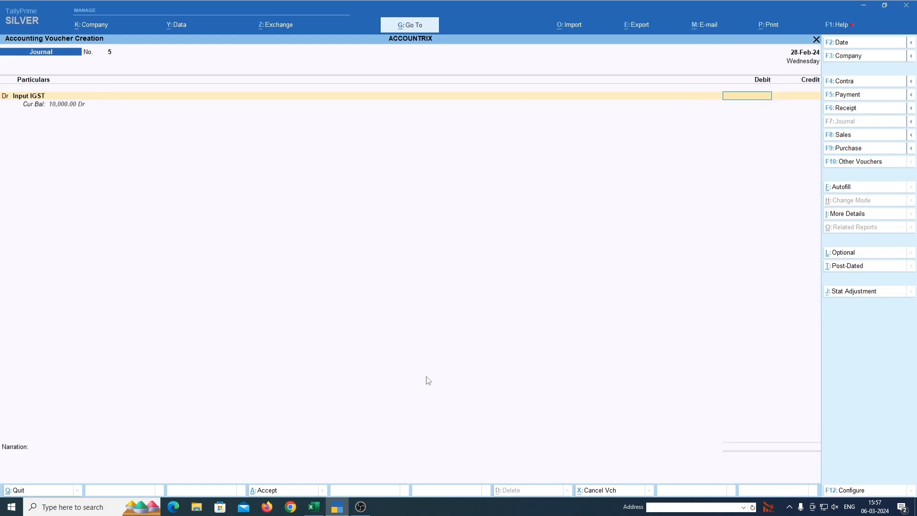
text(2000)
key(Return)
Step: Credit the Reversal & Re-Claimmable ITC ( IGST) ledger with 2,000, leave the narration blank, and save the journal voucher
text(RE)
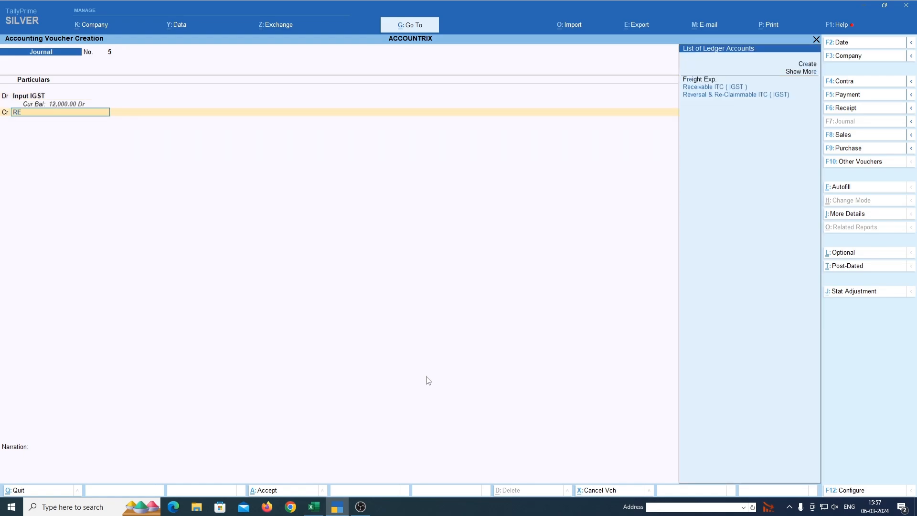
text(C)
key(Down)
key(Return)
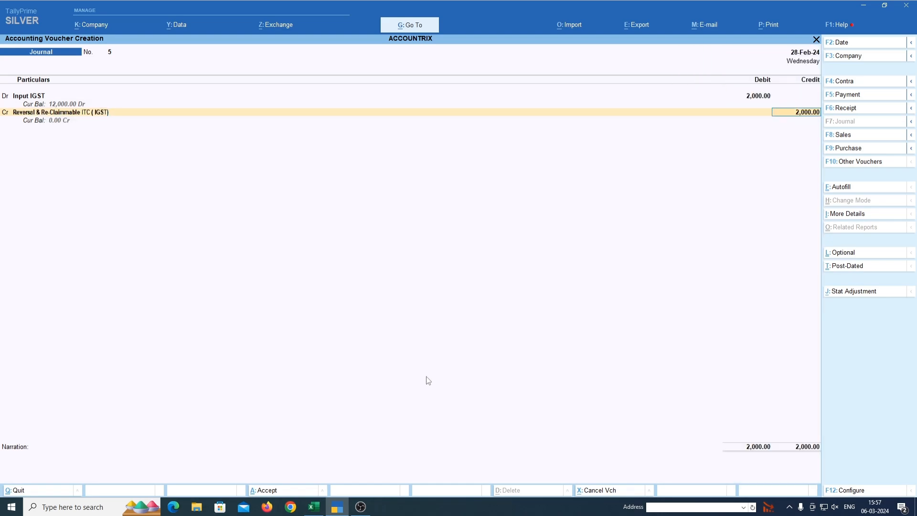
key(Return)
key(Return)
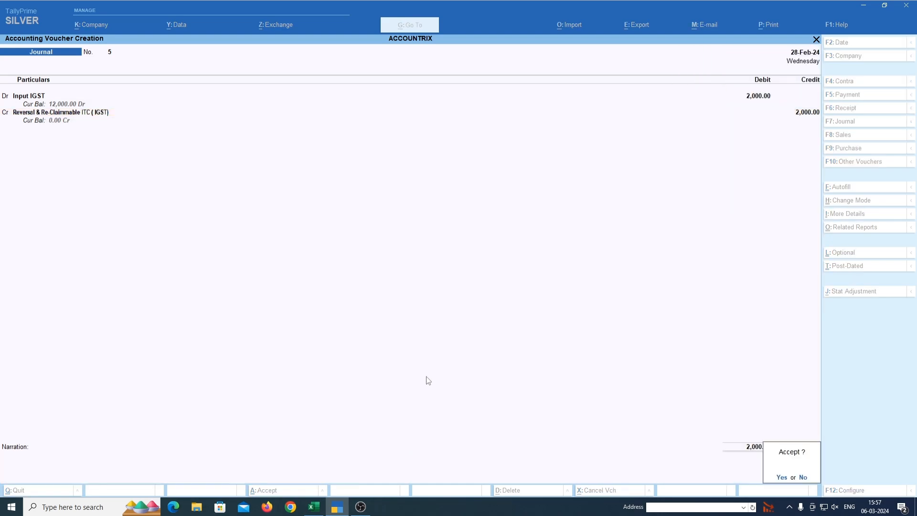
key(Return)
Step: Quit voucher entry and open the Reversal & Re-Claimmable ITC ( IGST) ledger vouchers to check the reclaim entry
key(Escape)
key(Return)
key(Escape)
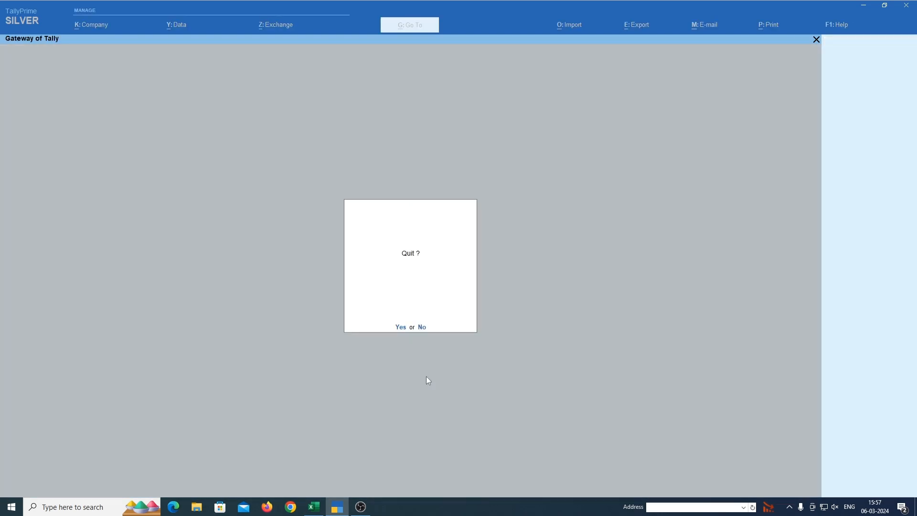
key(Escape)
text(dalRE)
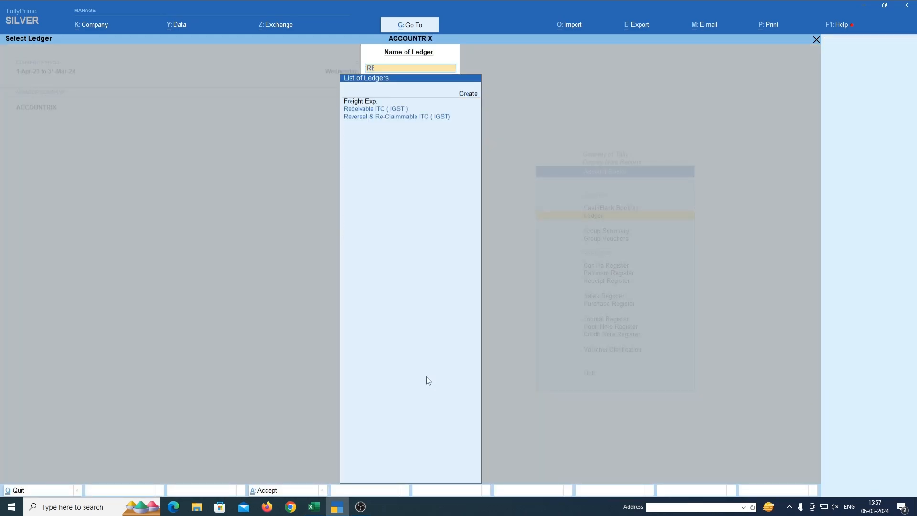
key(Down)
key(Return)
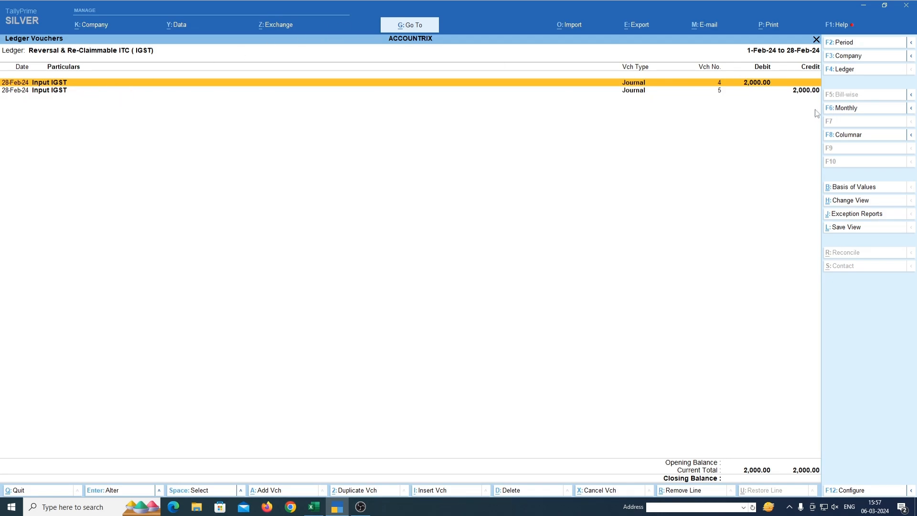
Step: Preview the Reversal & Re-Claimmable ITC ( IGST) ledger printout at enlarged size
key(alt+p)
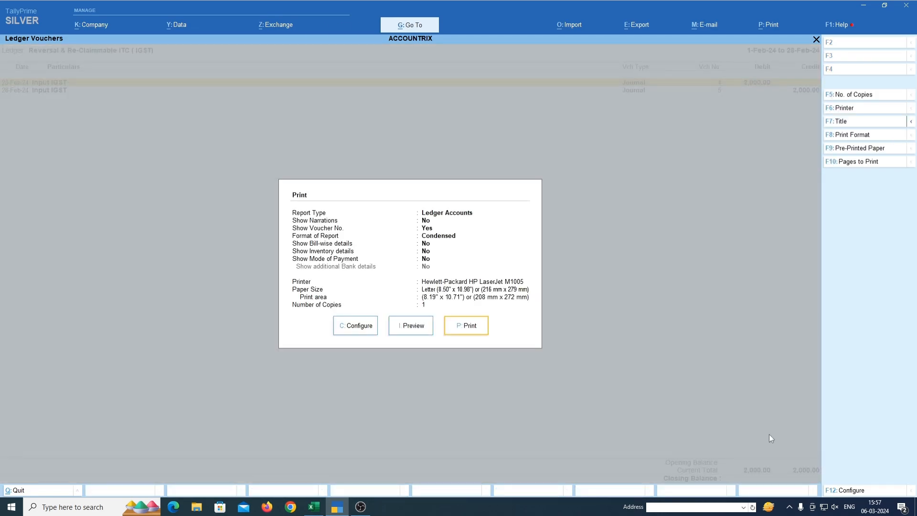
key(i)
key(alt+z)
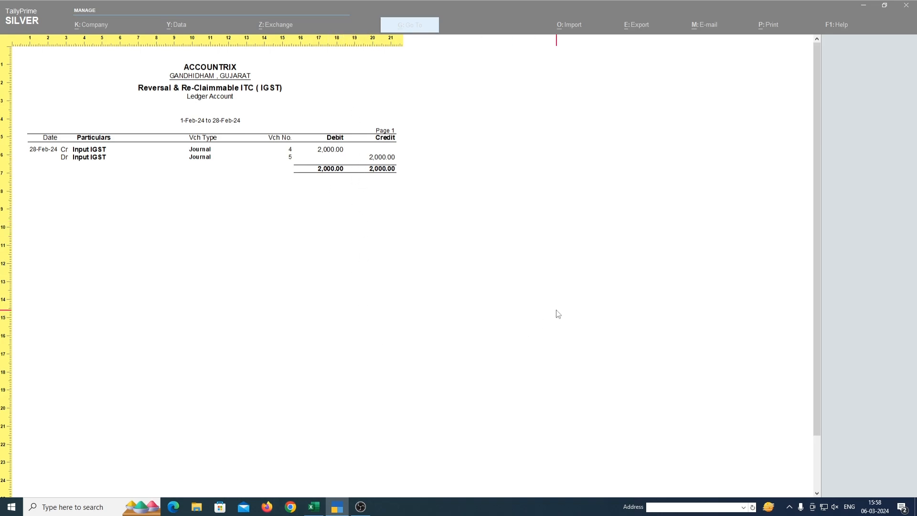
Step: Close the print preview and ledger report, and open the Receivable ITC ( IGST ) ledger vouchers
key(Escape)
key(Escape)
key(Escape)
key(Escape)
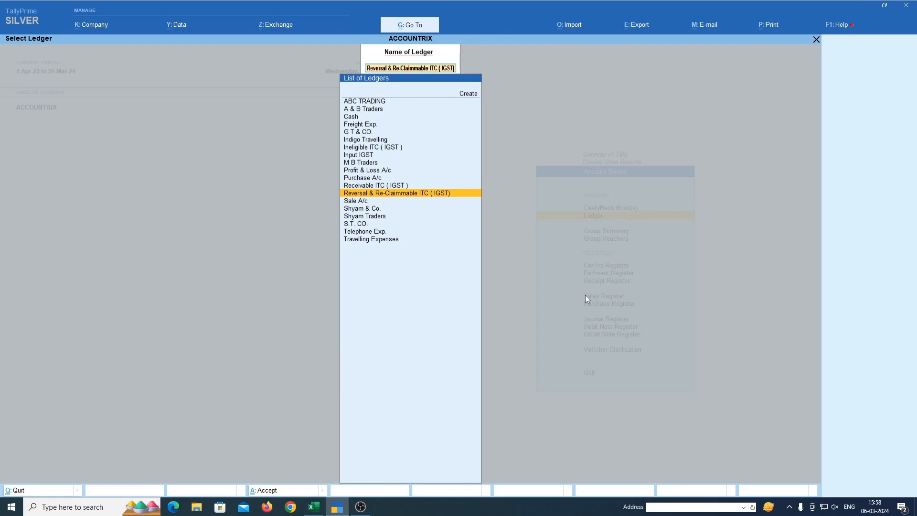
text(RE)
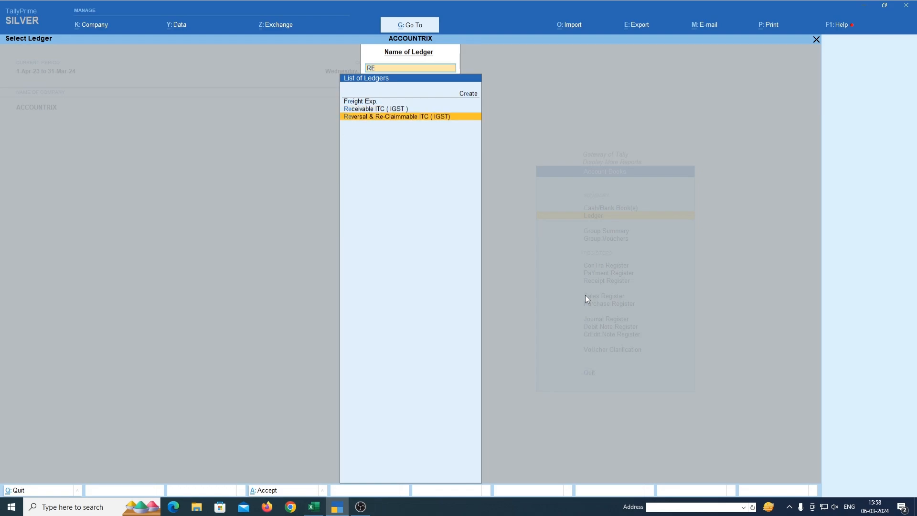
key(Up)
key(Return)
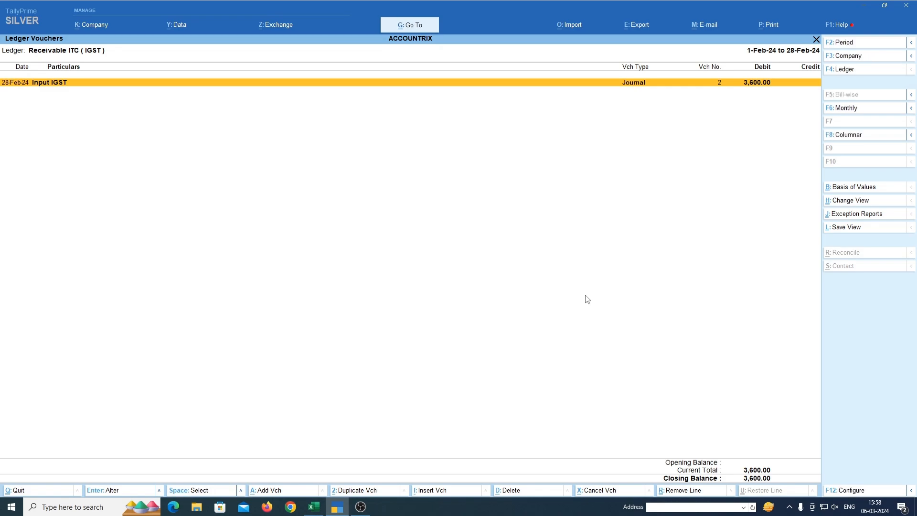
Step: Preview the Receivable ITC ( IGST ) ledger printout at enlarged size to examine its closing balance
key(alt+p)
key(Return)
key(Return)
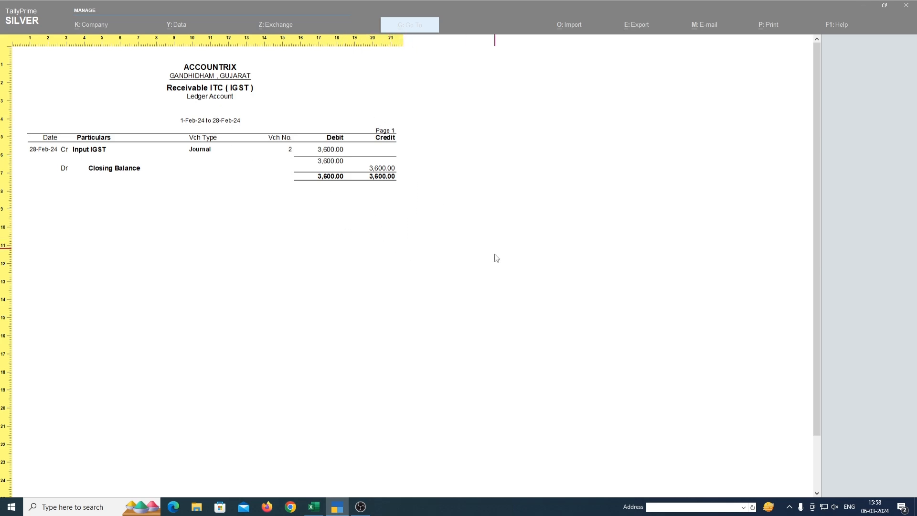
Step: Close the Receivable ITC ( IGST ) preview and ledger report, and open a blank journal voucher
key(Escape)
key(Escape)
key(Escape)
key(Escape)
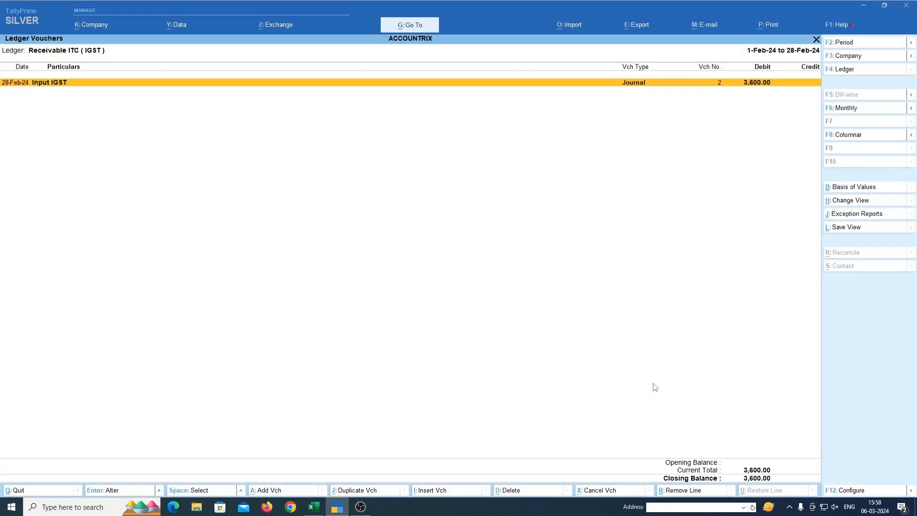
key(Escape)
key(Escape)
key(Escape)
key(Escape)
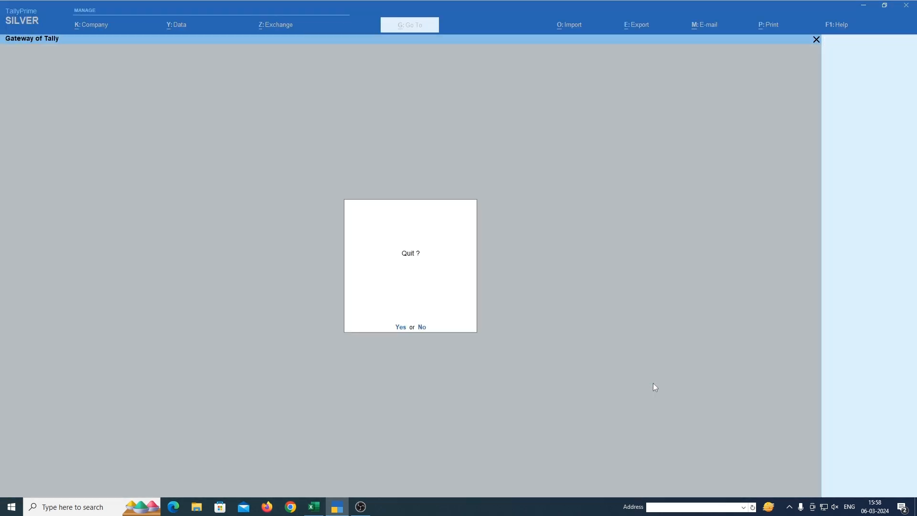
key(Down)
key(Down)
key(Down)
key(Return)
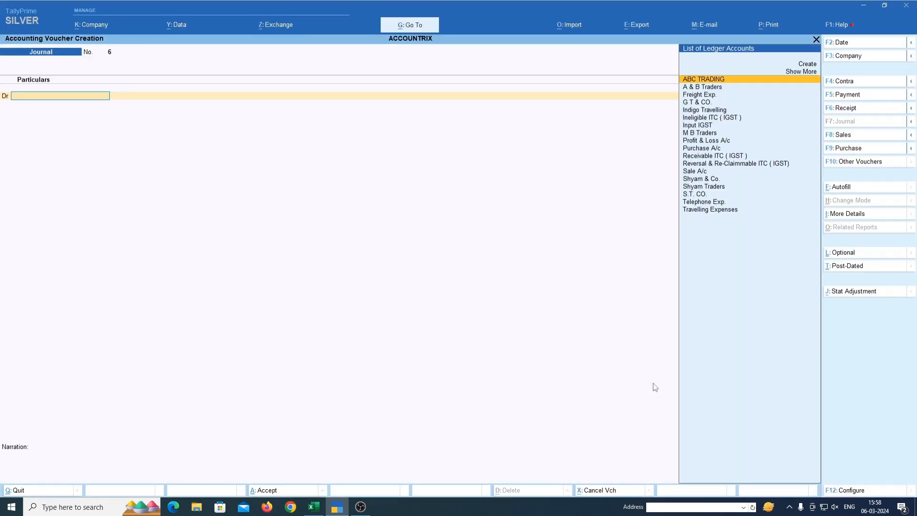
Step: Date the journal voucher 1-Mar-24 and debit the Input IGST ledger with 3,600
key(F2)
text(9-8)
key(Return)
text(INPUT)
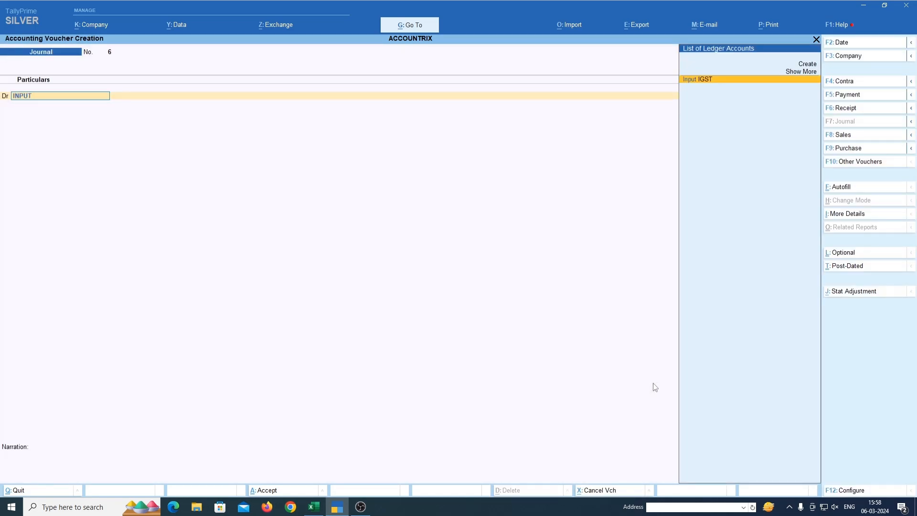
key(Return)
text(3)
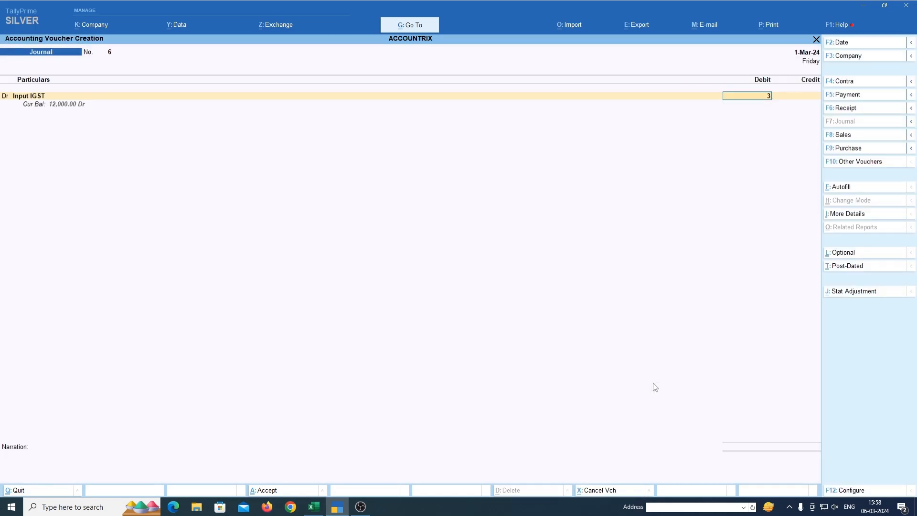
text(,600)
key(Return)
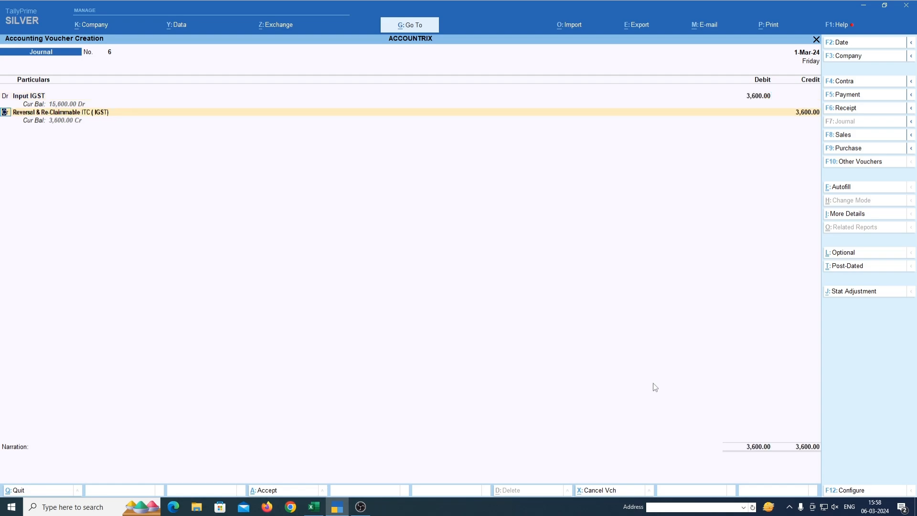
Step: Change the credited ledger to Receivable ITC ( IGST ) for 3,600, leave the narration blank, and save the journal voucher
key(Return)
text(R)
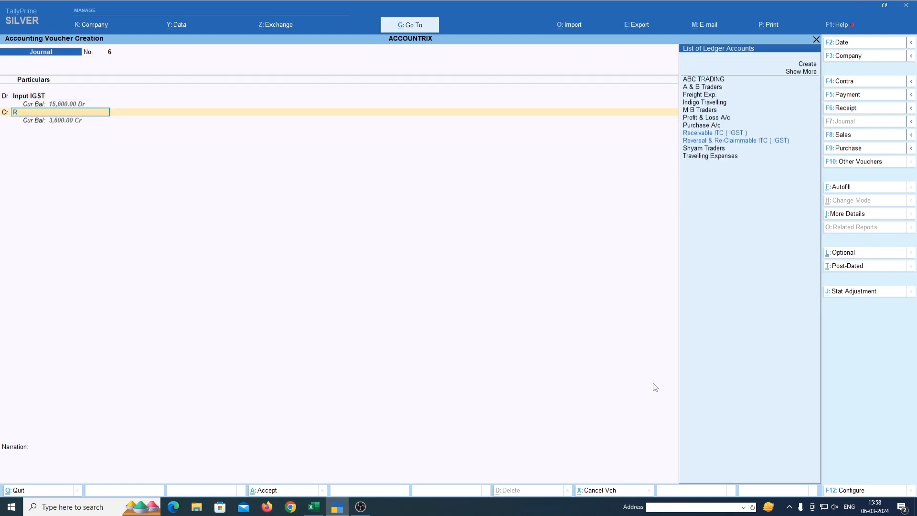
text(ECE)
key(Return)
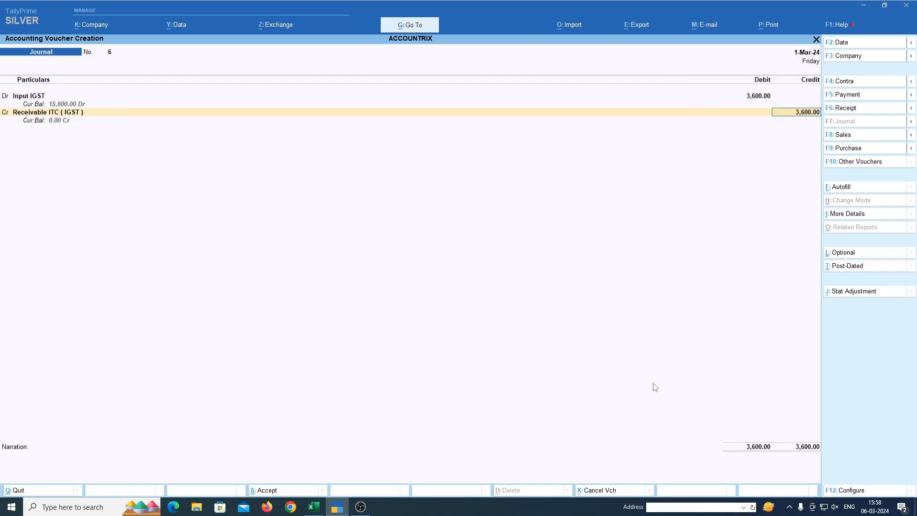
key(Return)
key(Return)
key(Return)
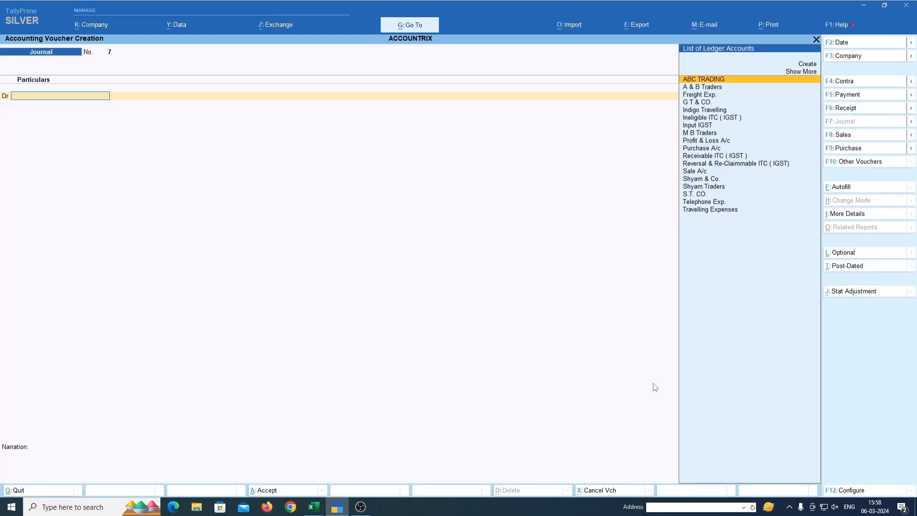
Step: Quit voucher entry and display the Receivable ITC ( IGST ) ledger vouchers for 1-Apr-23 to 1-Mar-24
key(Escape)
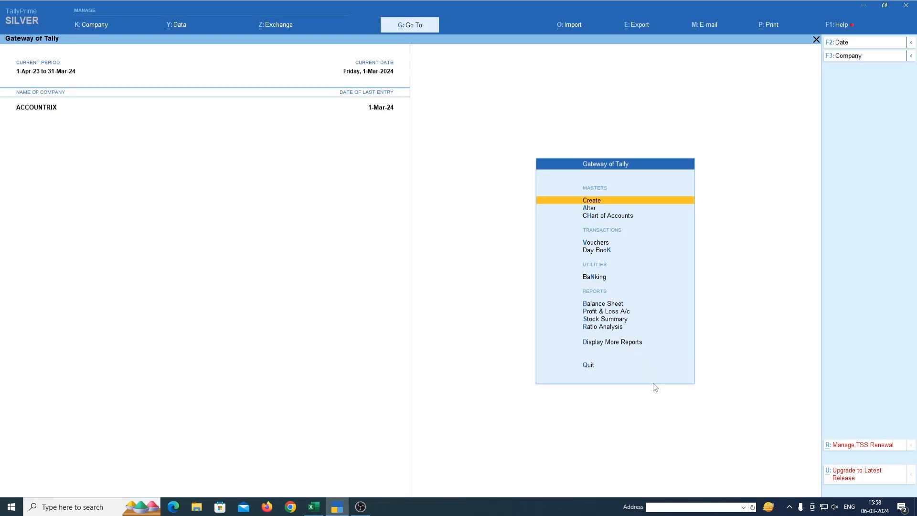
text(dalRECE)
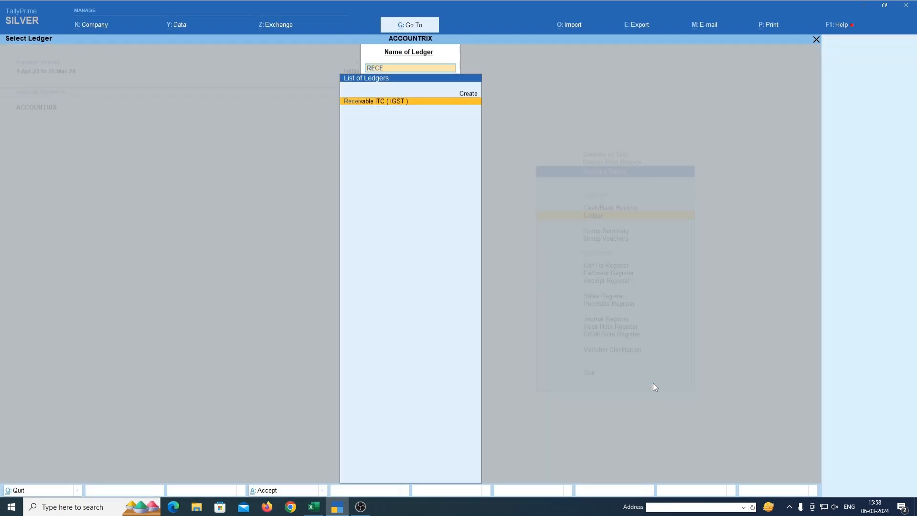
key(Return)
key(F2)
key(Return)
key(Return)
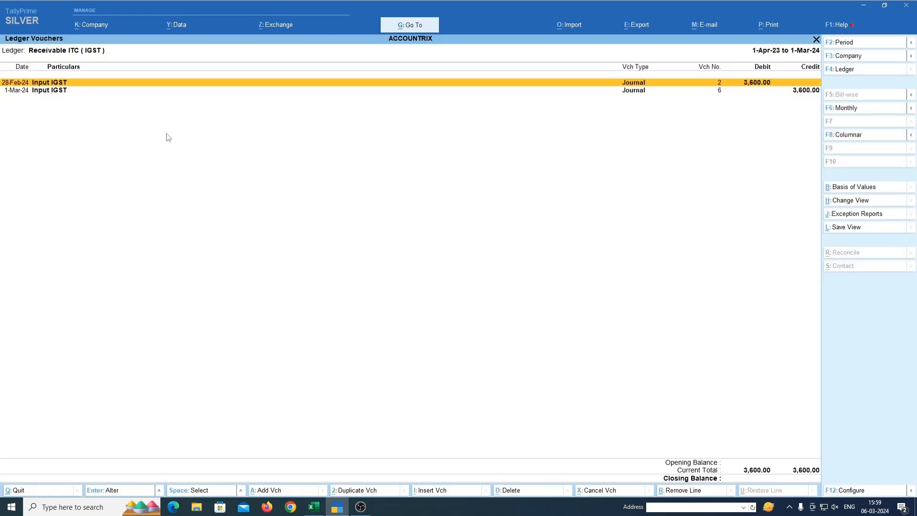
Step: Check the 1-Mar-24 entry in an enlarged print preview of the Receivable ITC ( IGST ) ledger, and close the preview
key(Down)
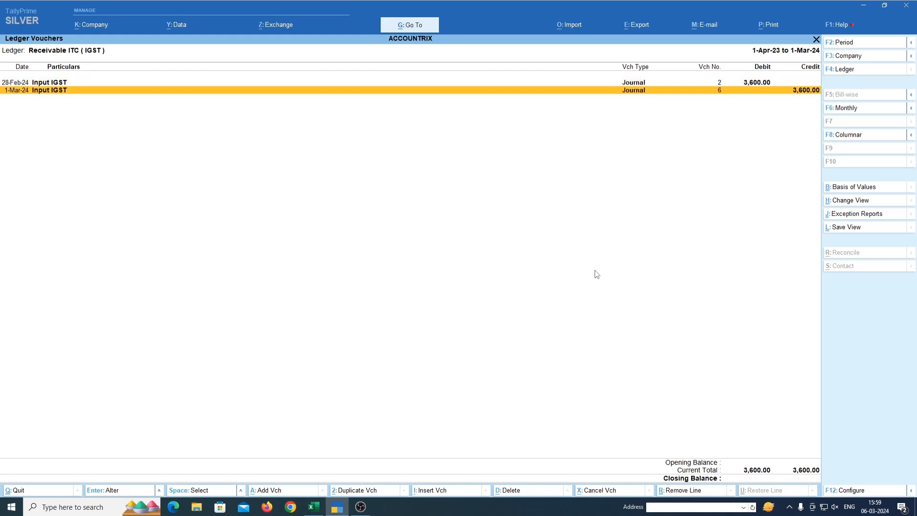
key(alt+p)
key(i)
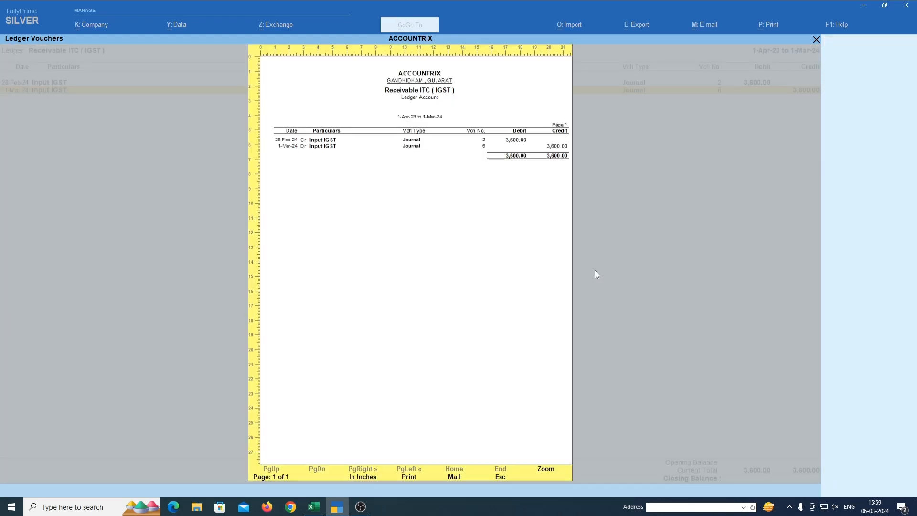
key(alt+z)
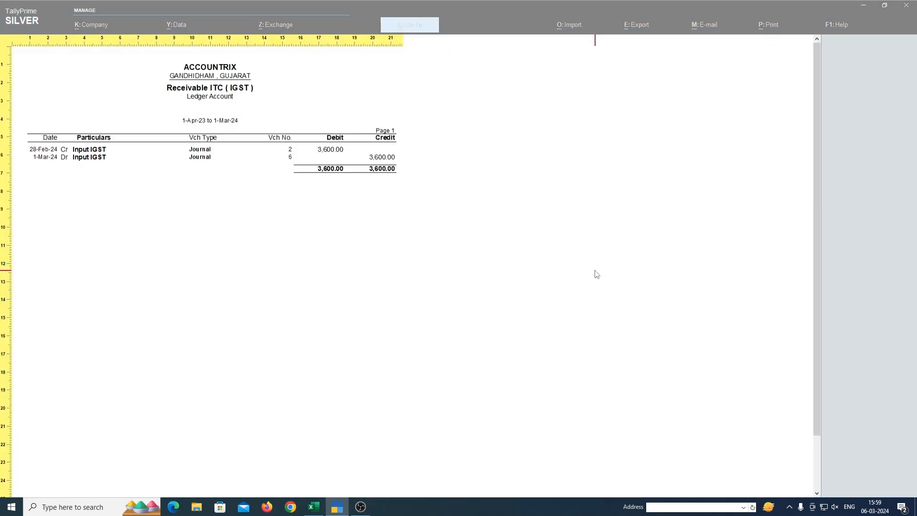
key(alt+z)
key(Escape)
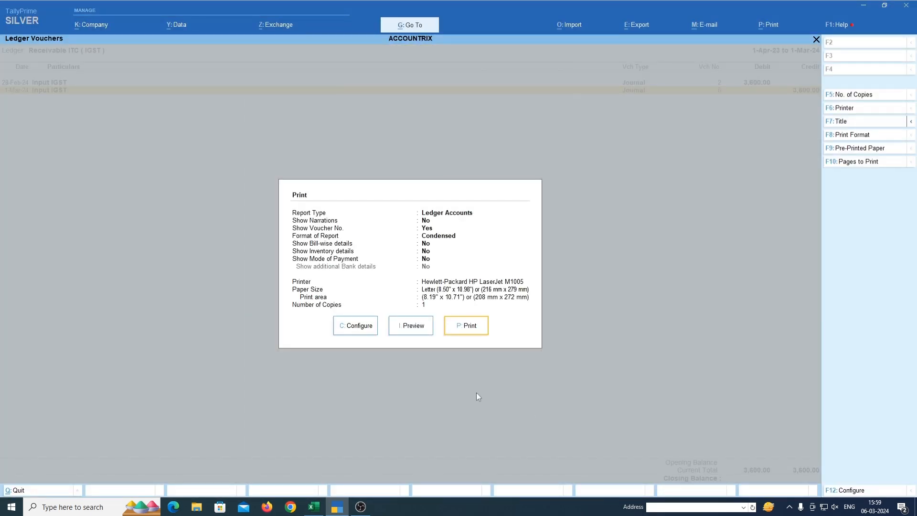
key(Escape)
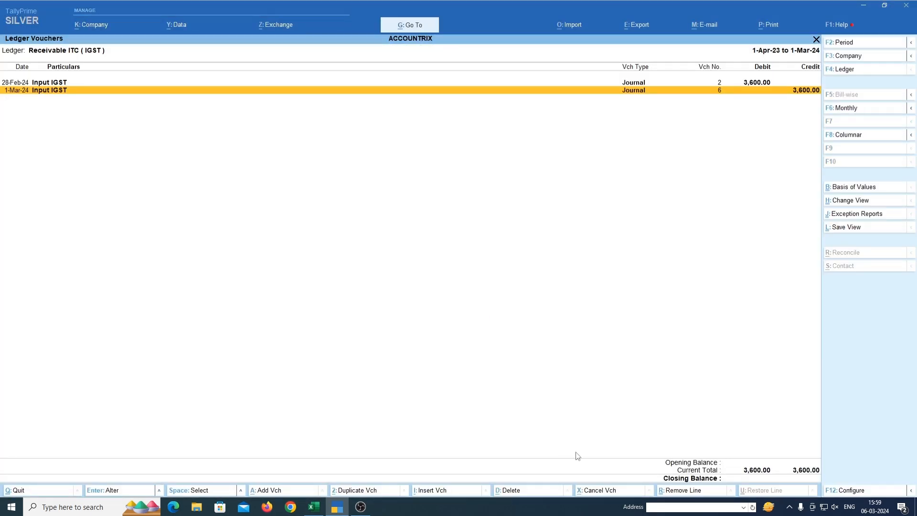
Step: Display the Input IGST ledger vouchers for 1-Apr-23 to 1-Mar-24 in place of the Receivable ITC ( IGST ) ledger
key(Escape)
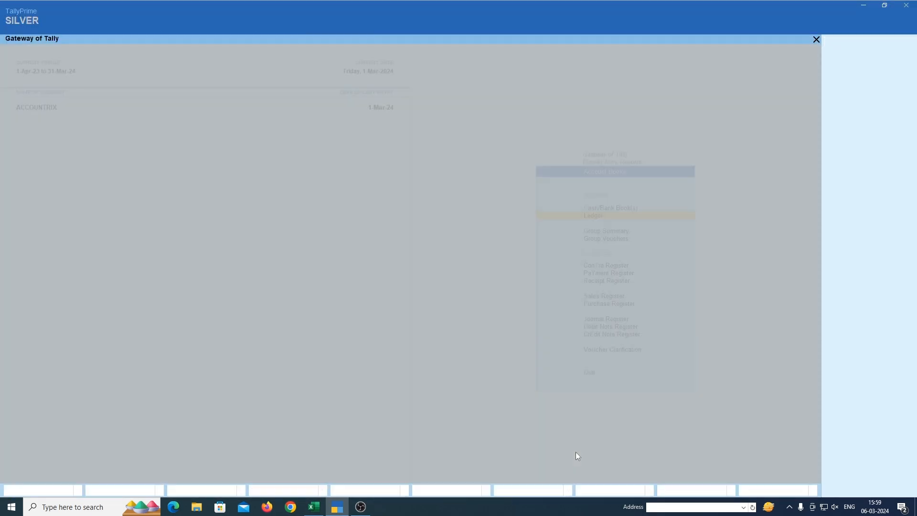
text(INPUT)
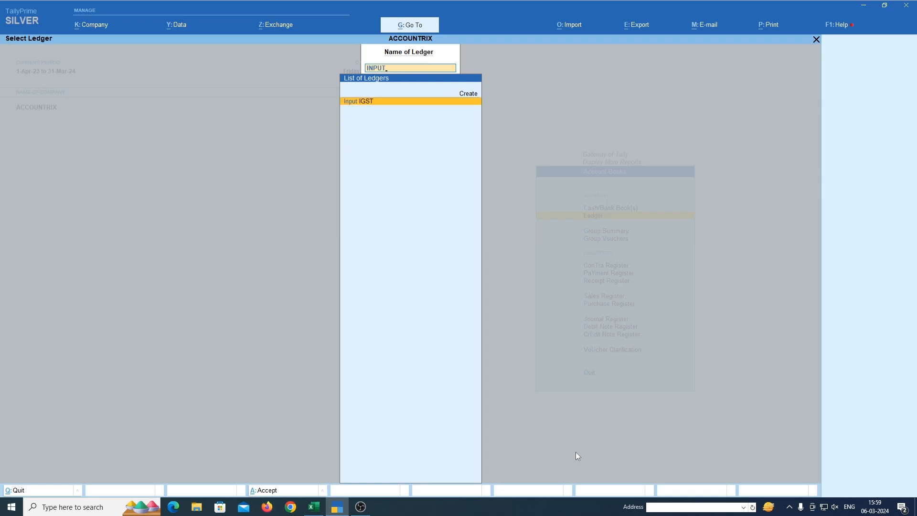
key(Return)
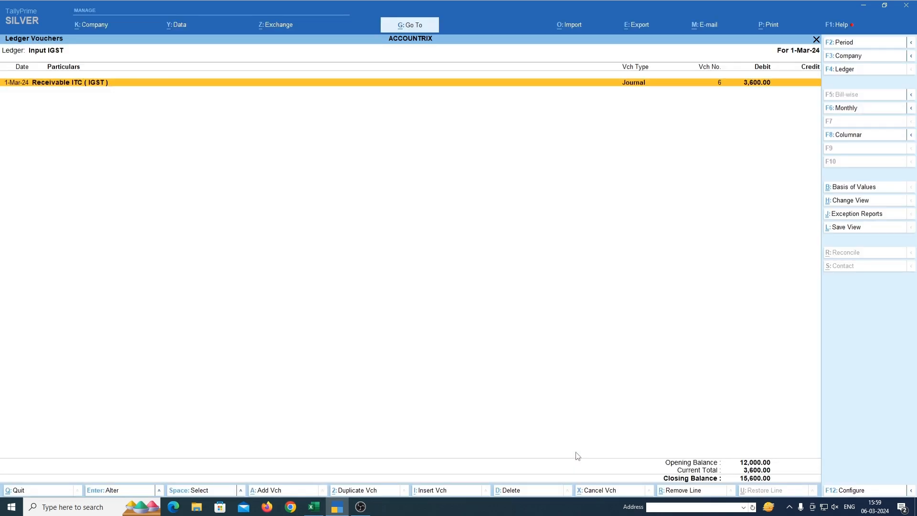
key(F2)
key(Return)
key(Return)
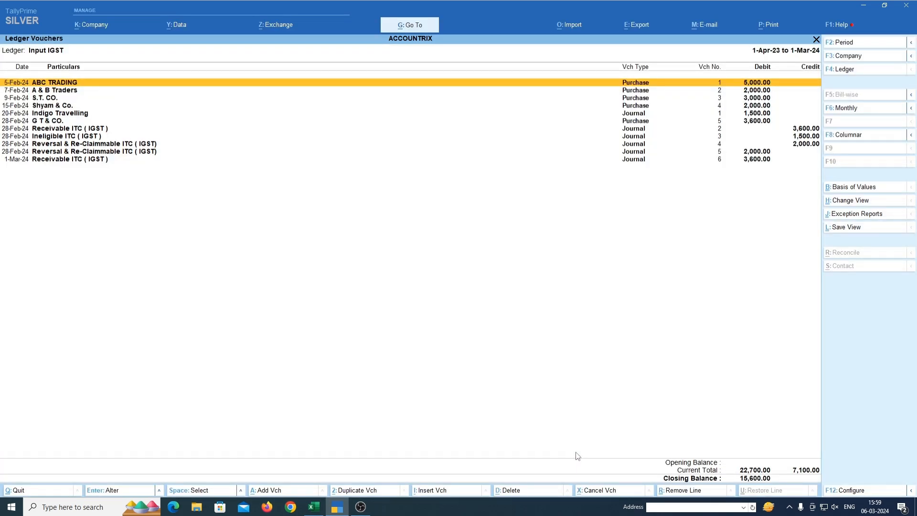